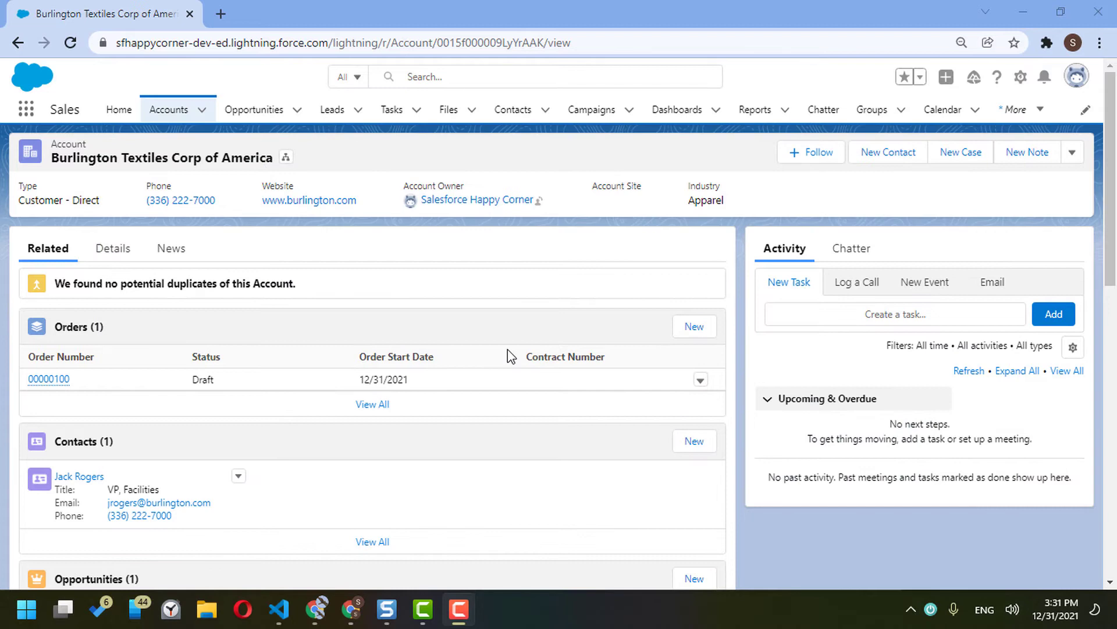
Step: Review the screenshot of the viewer's request and its highlighted box
left_click(387, 610)
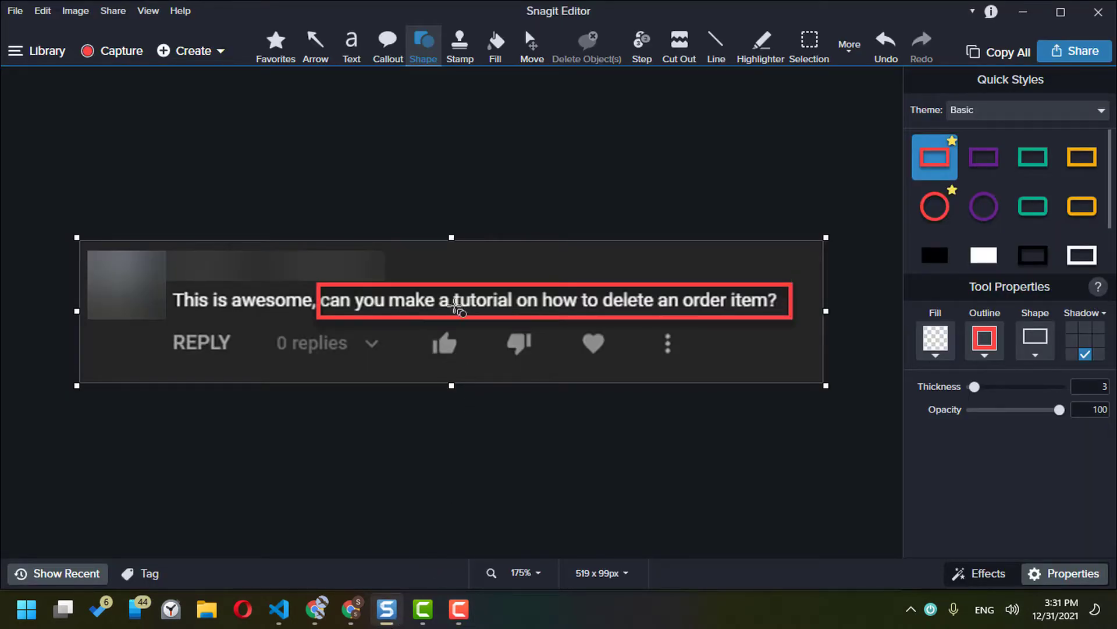
left_click(791, 307)
left_click(498, 477)
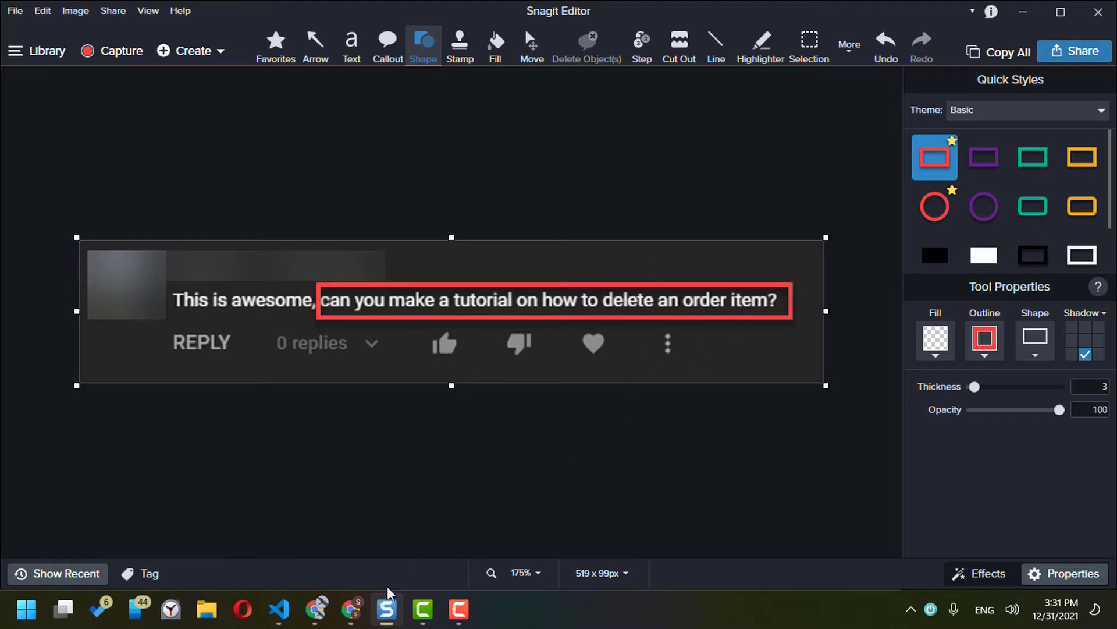
Step: Open order 00000100 and check a product row's Delete/Edit actions
left_click(351, 609)
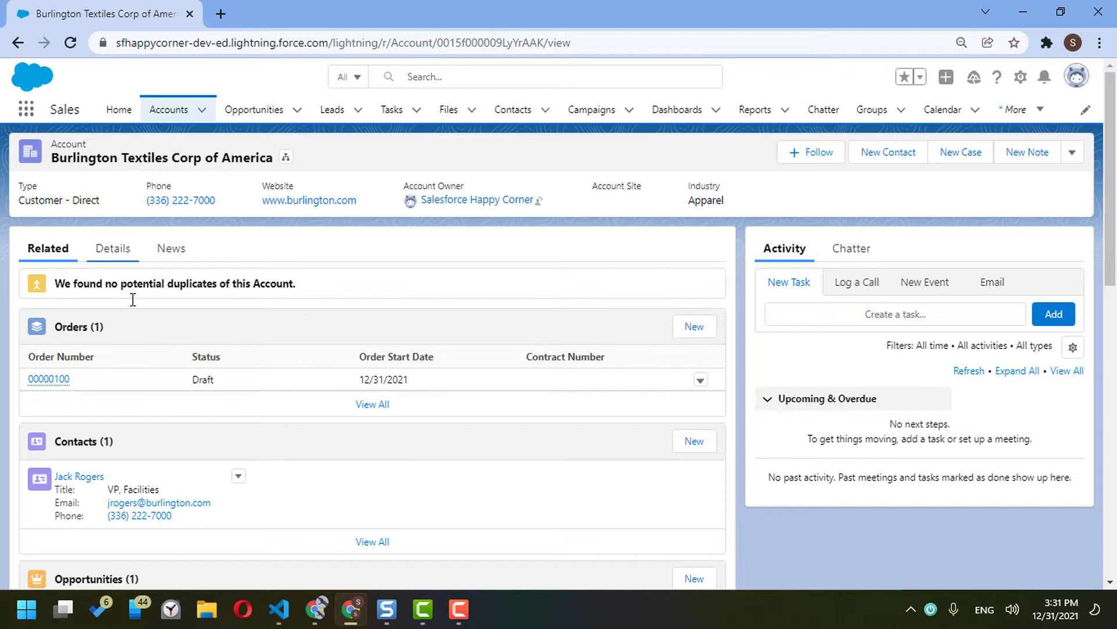
left_click(50, 381)
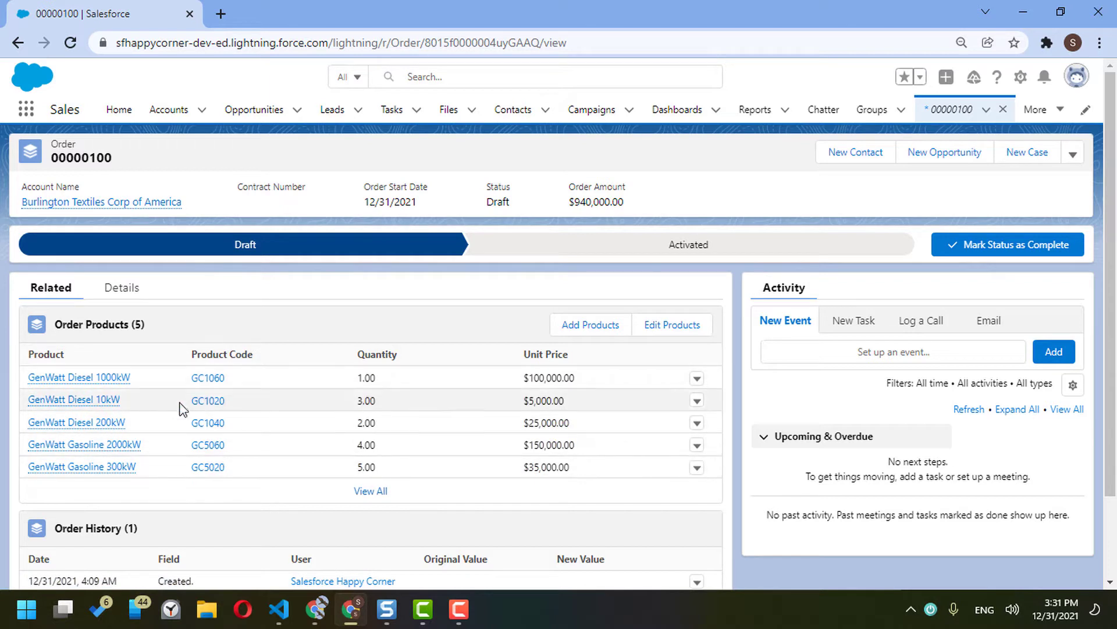
left_click(698, 379)
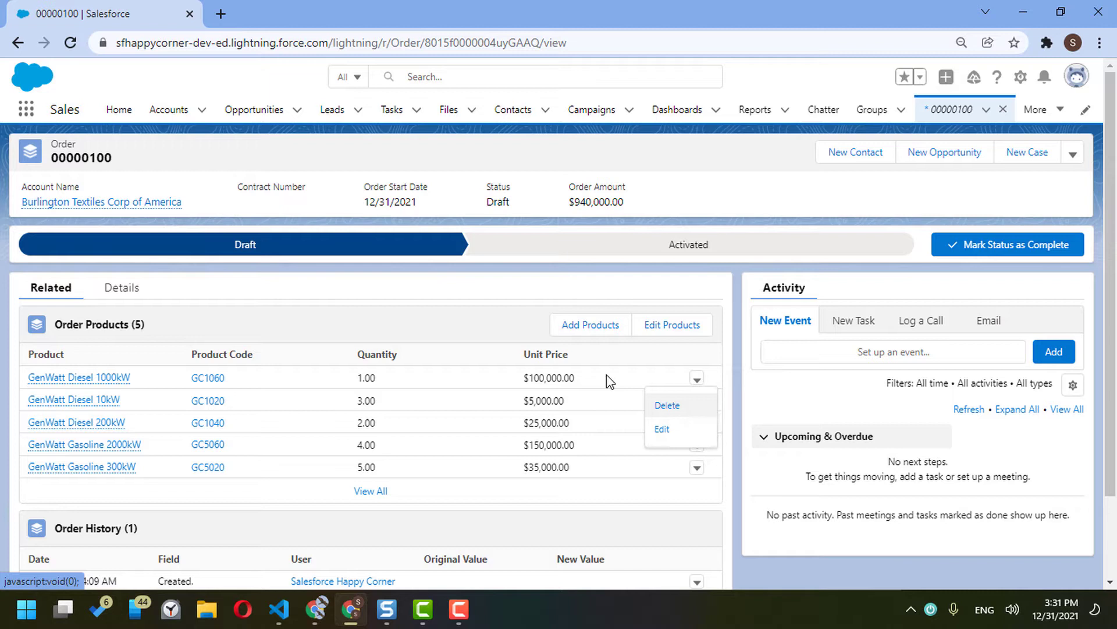
left_click(511, 343)
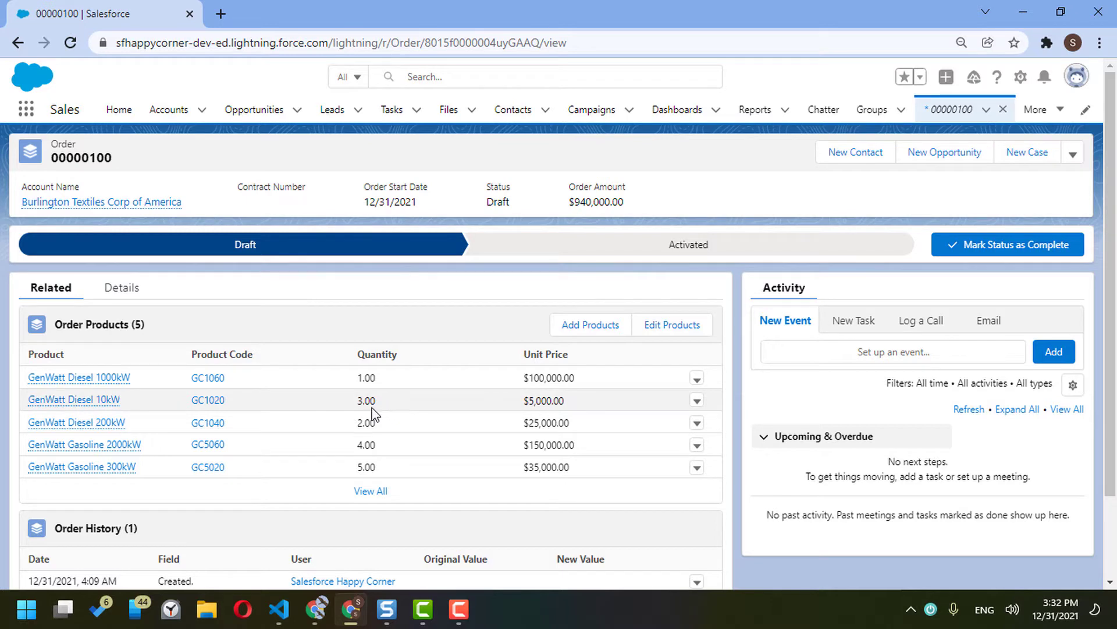
Step: Find Order Product in Setup's Object Manager and start a new field under Fields & Relationships
left_click(1020, 76)
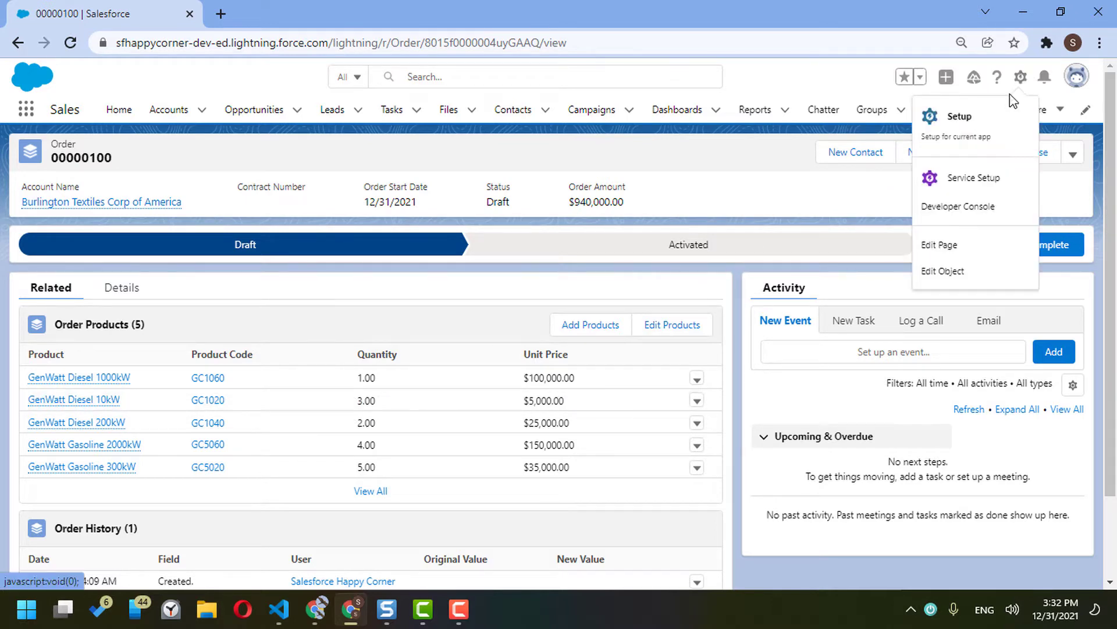
left_click(1011, 133)
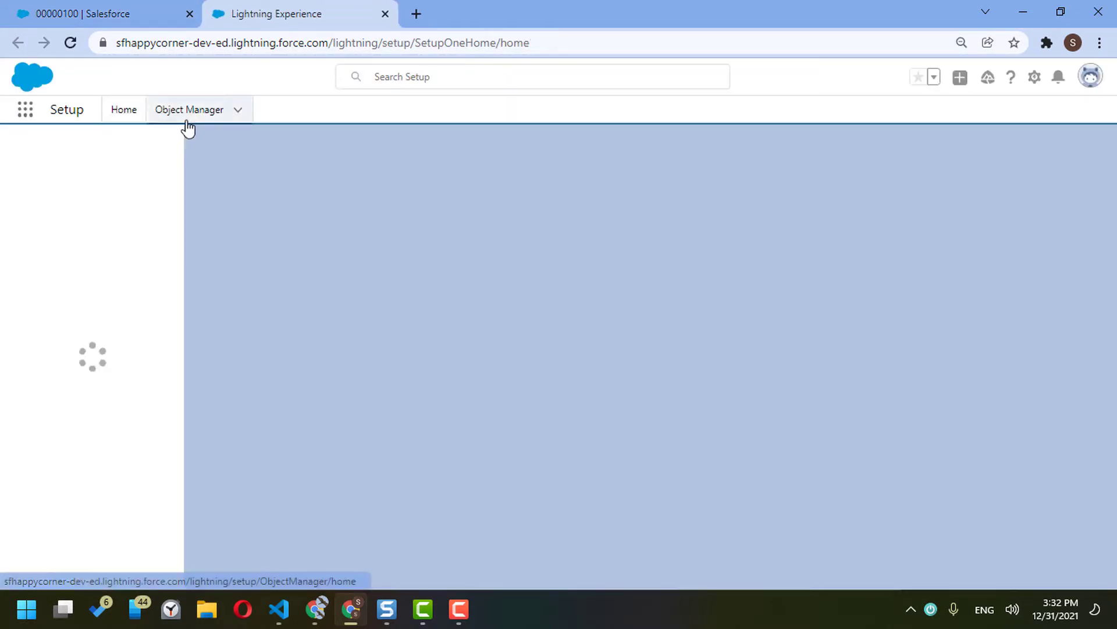
left_click(188, 123)
left_click(893, 159)
type("c")
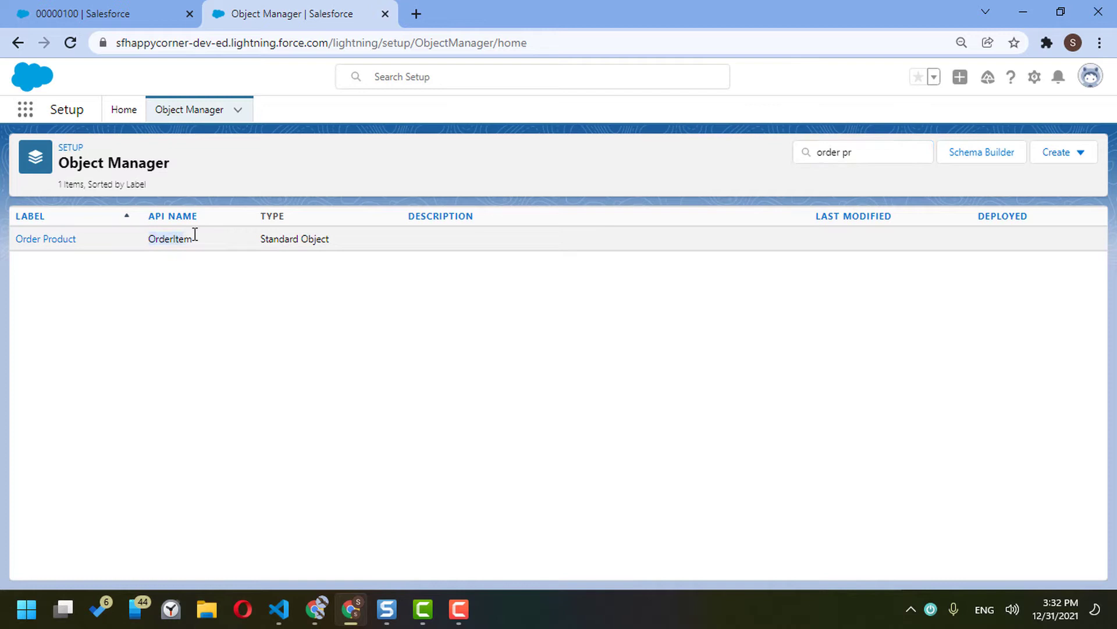
left_click(30, 241)
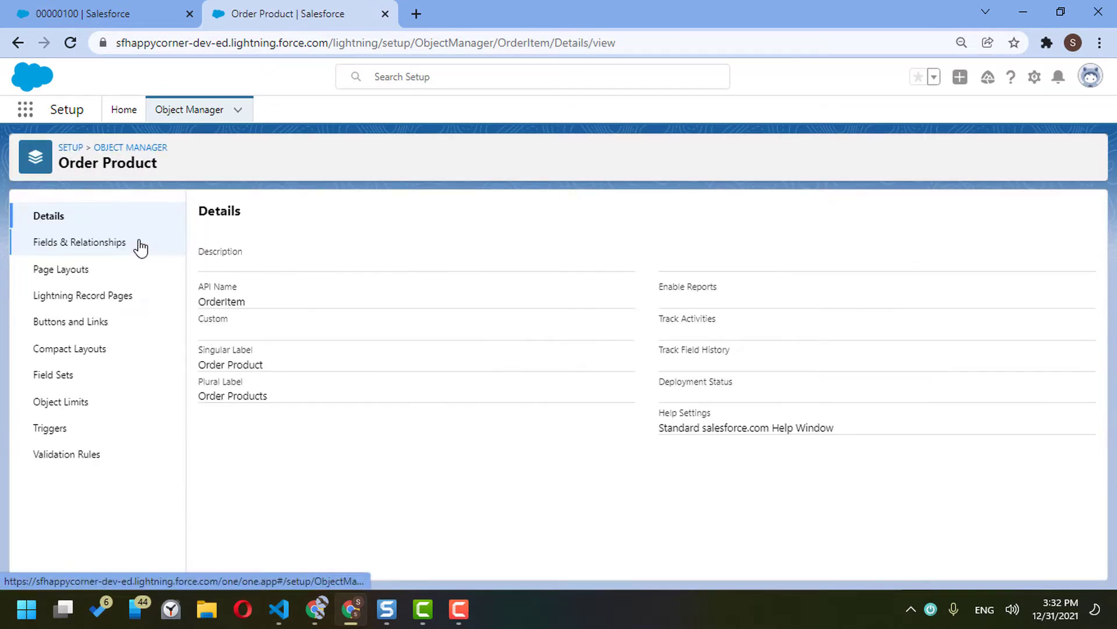
left_click(108, 243)
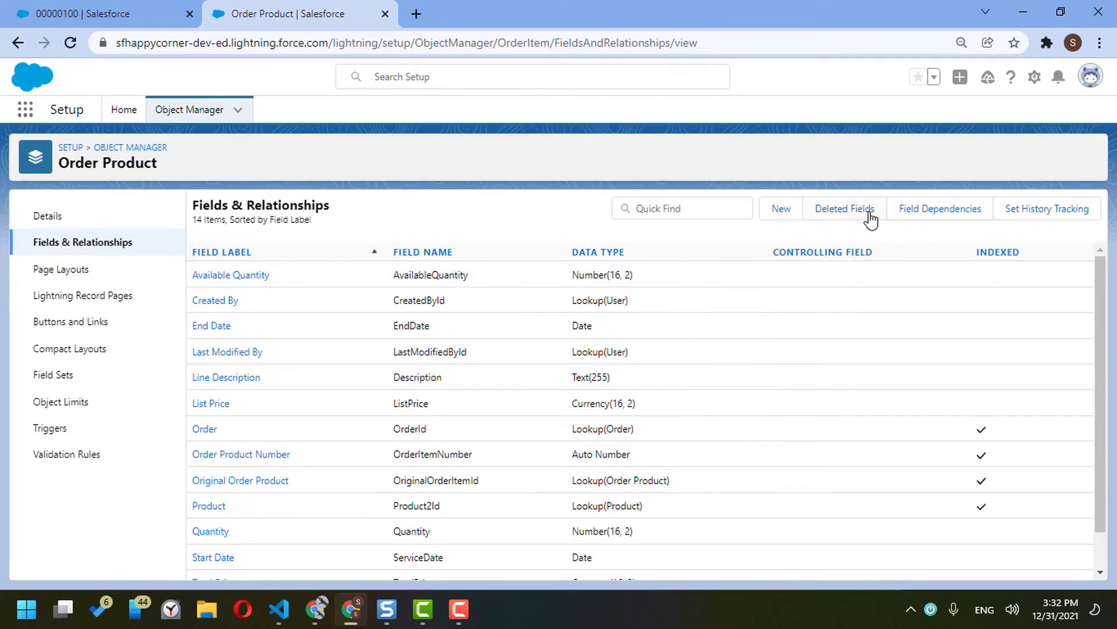
left_click(780, 210)
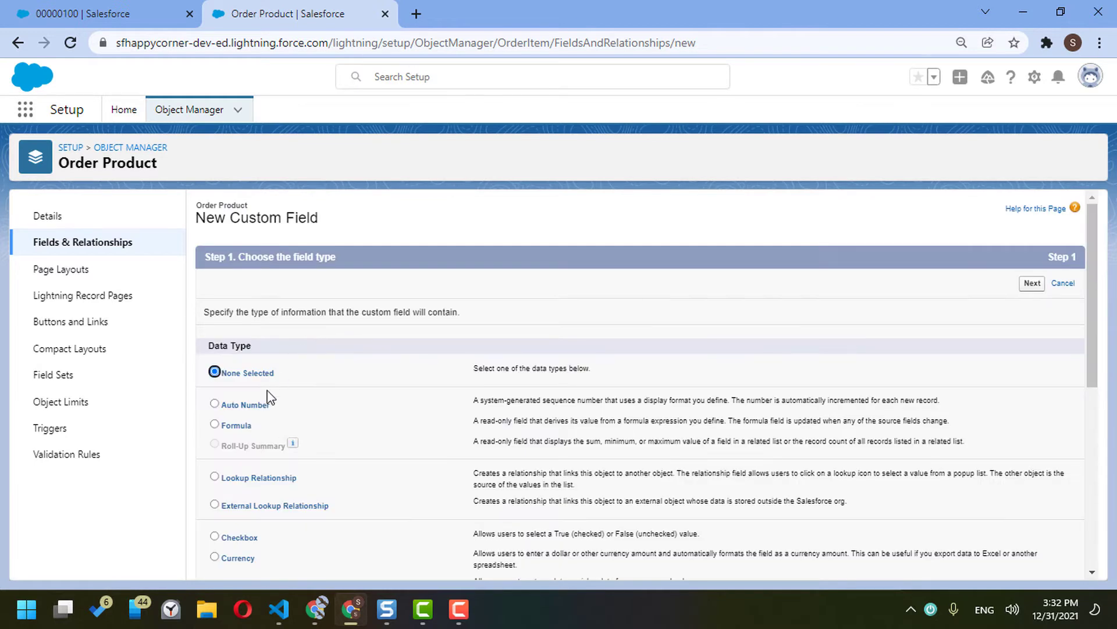
Step: Create Checkbox field 'Delete?' (name Delete), keeping default security and the Order Product Layout
scroll(265, 469, "down", 2)
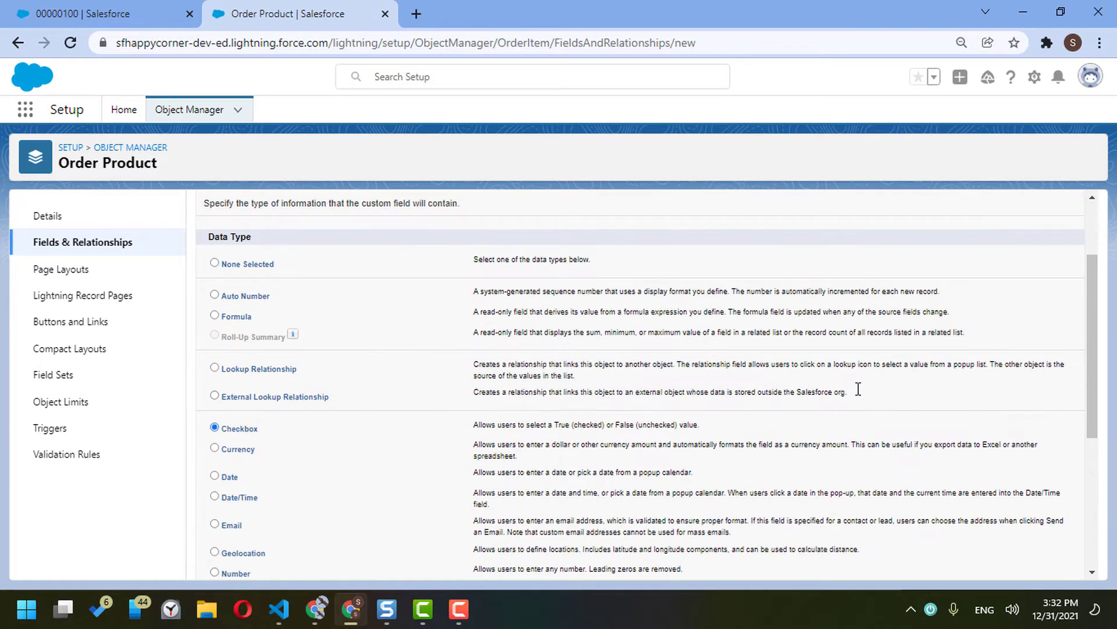
scroll(969, 356, "up", 2)
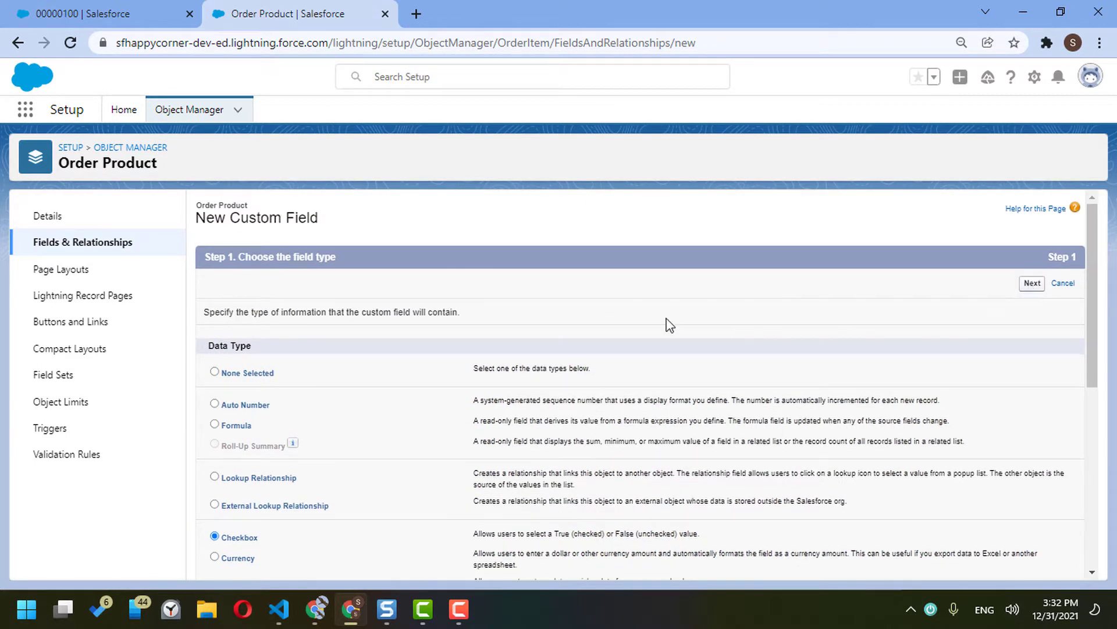
key("Return")
type("Delete")
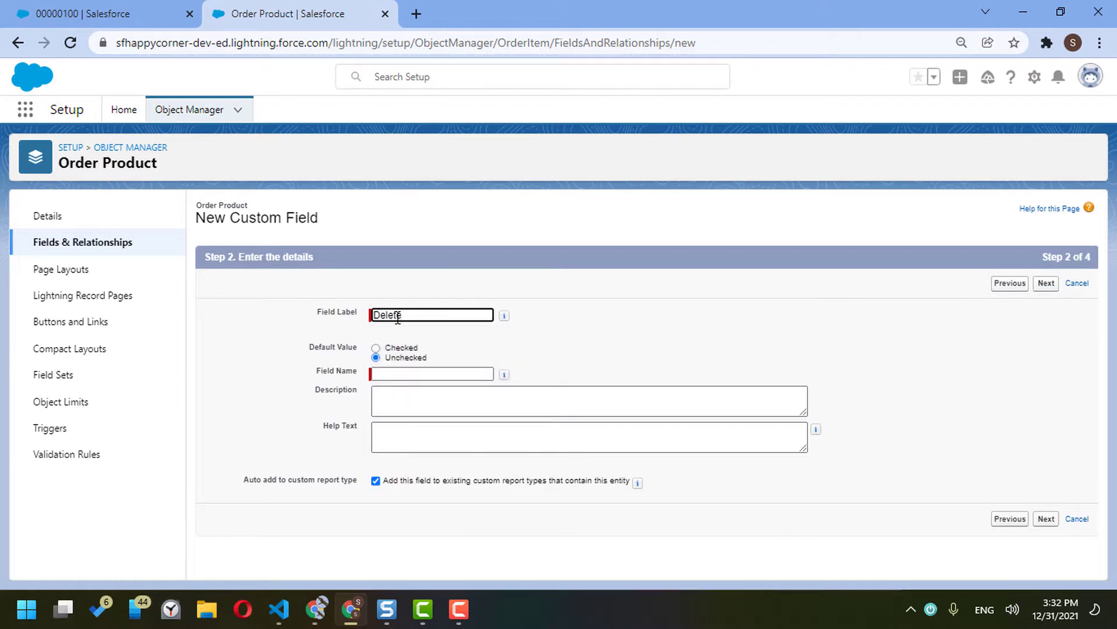
left_click(873, 351)
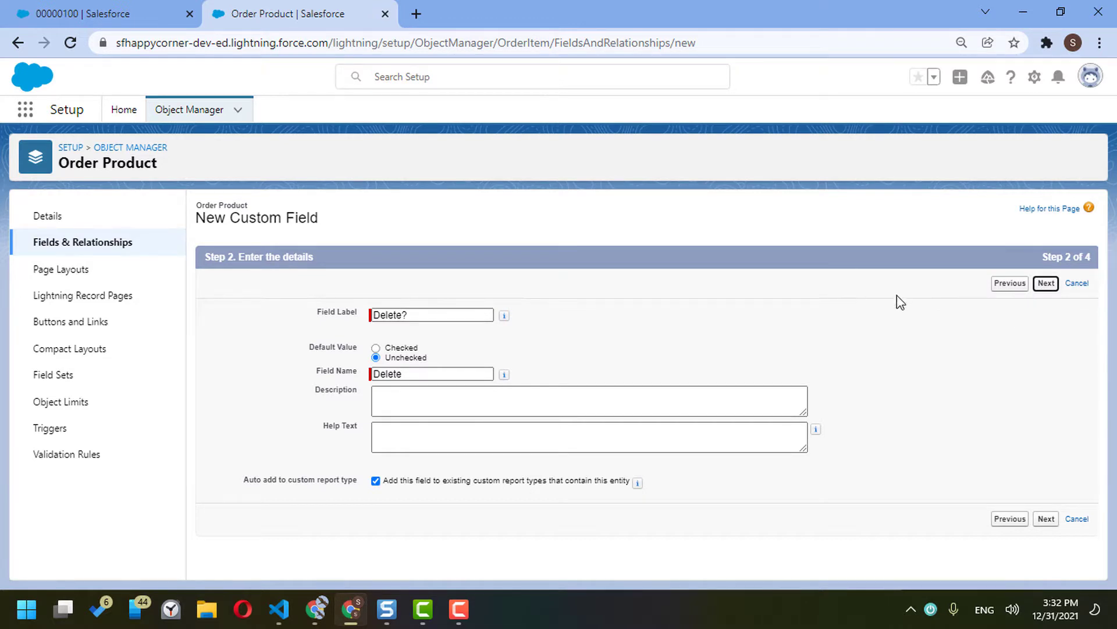
left_click(1045, 283)
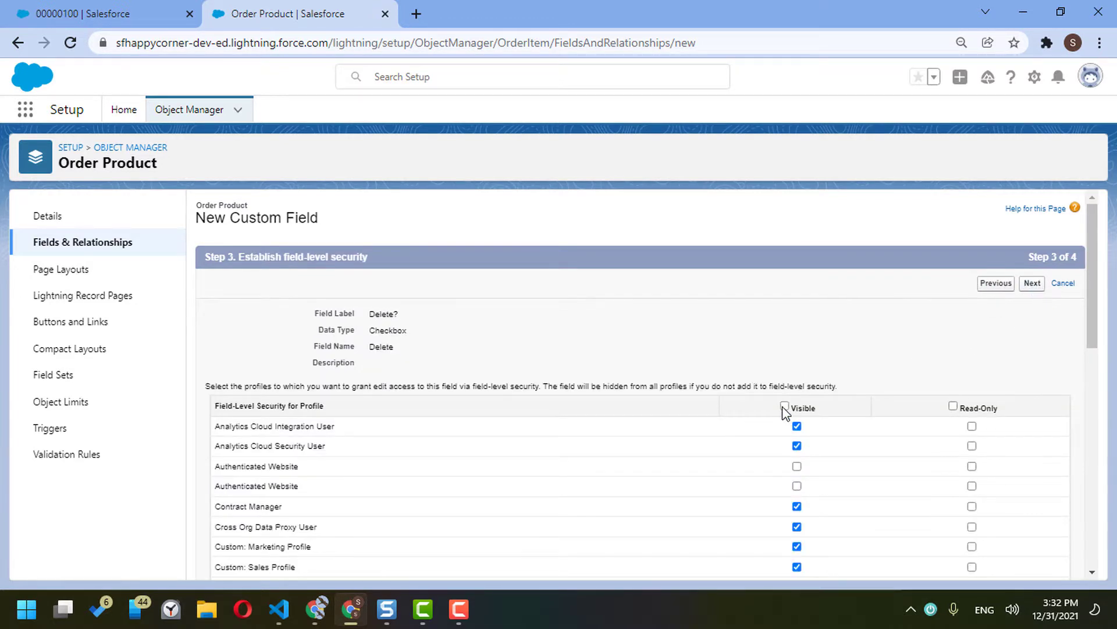
left_click(1032, 283)
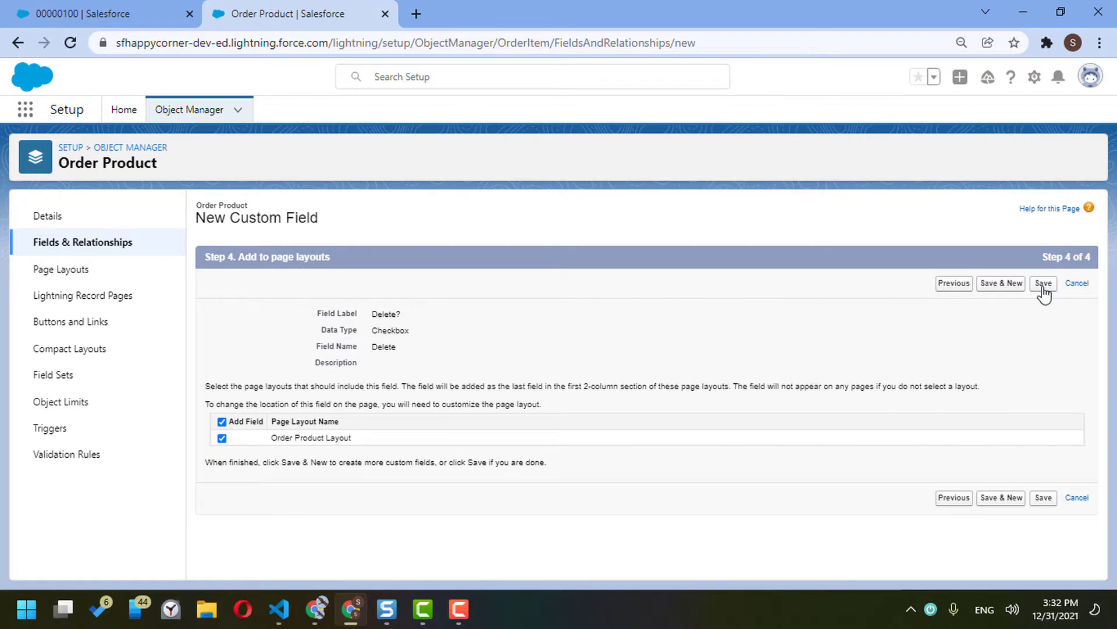
left_click(1043, 283)
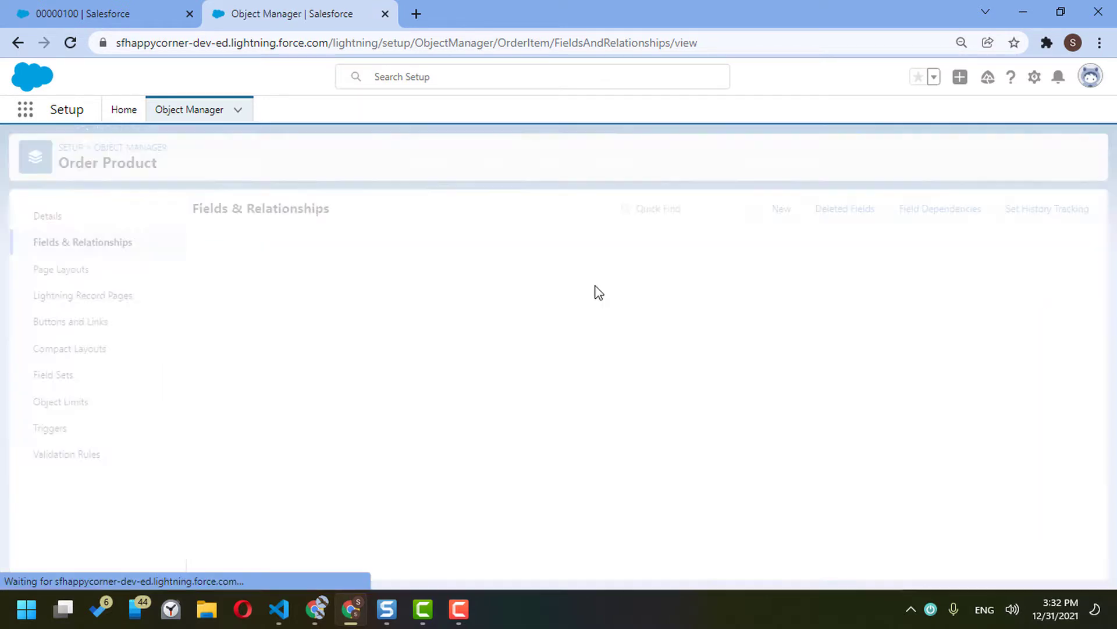
left_click(65, 271)
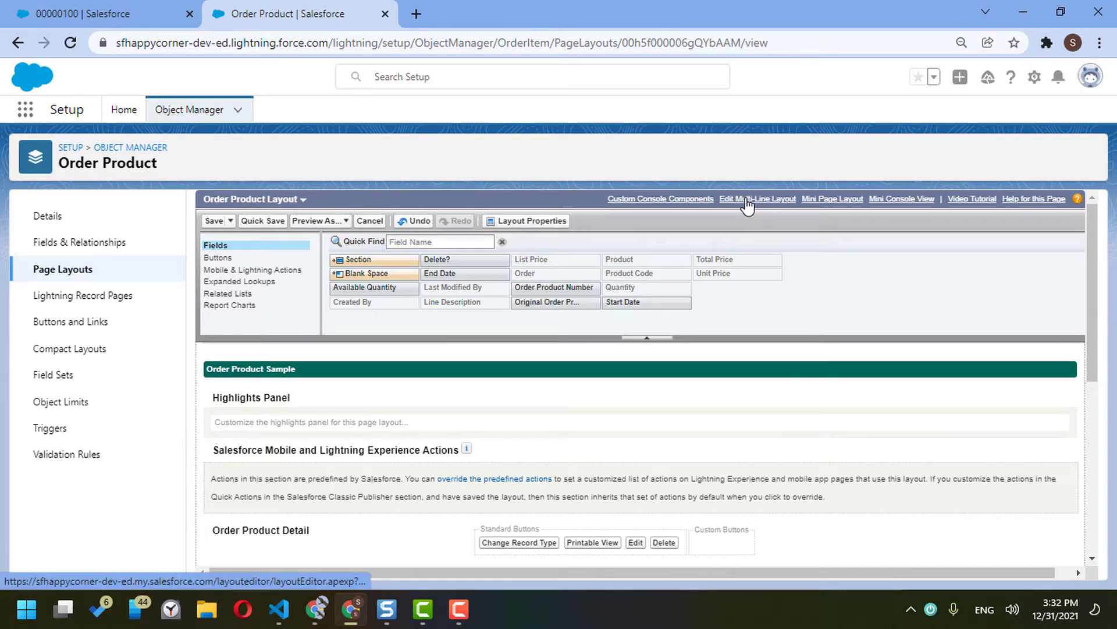
Step: Confirm the order's Edit Products editor has no Delete? column, then return to the layout editor
left_click(781, 202)
left_click(638, 151)
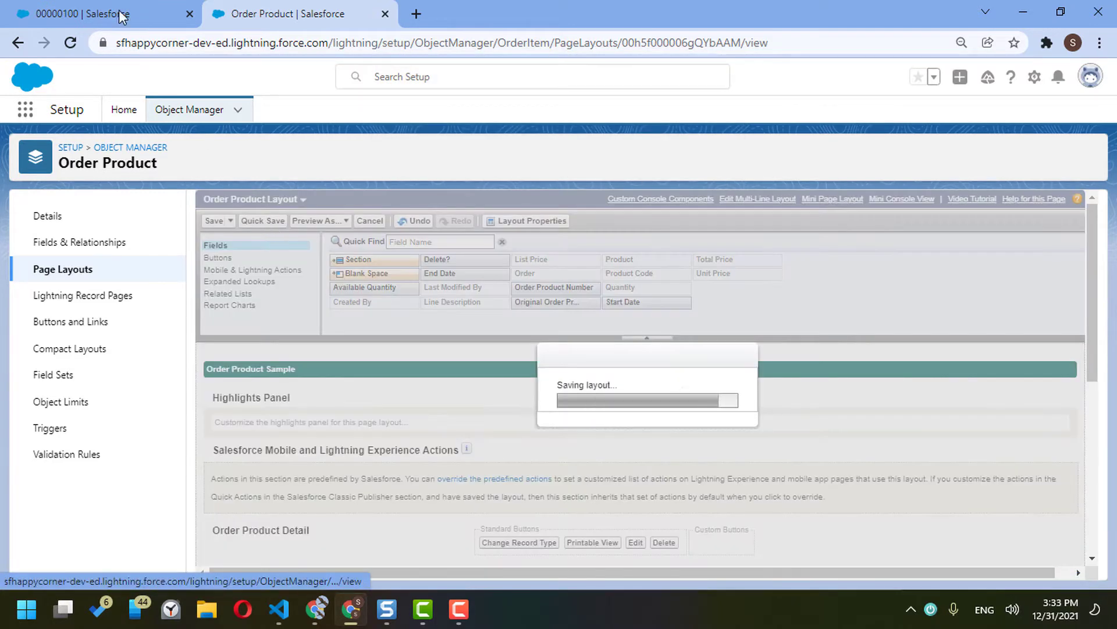
left_click(113, 2)
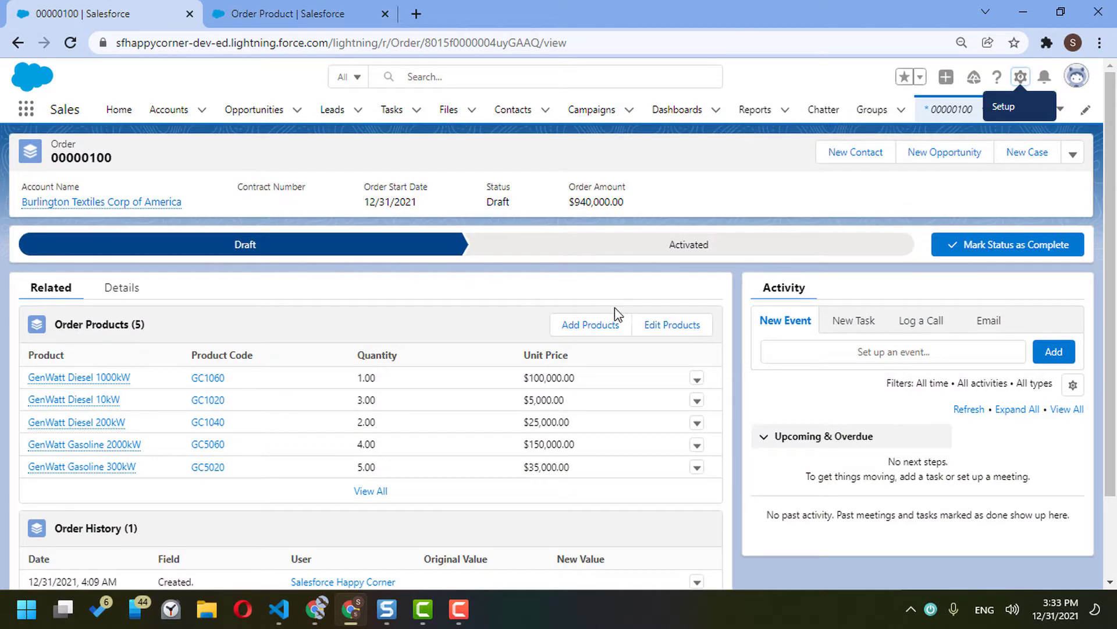
left_click(662, 327)
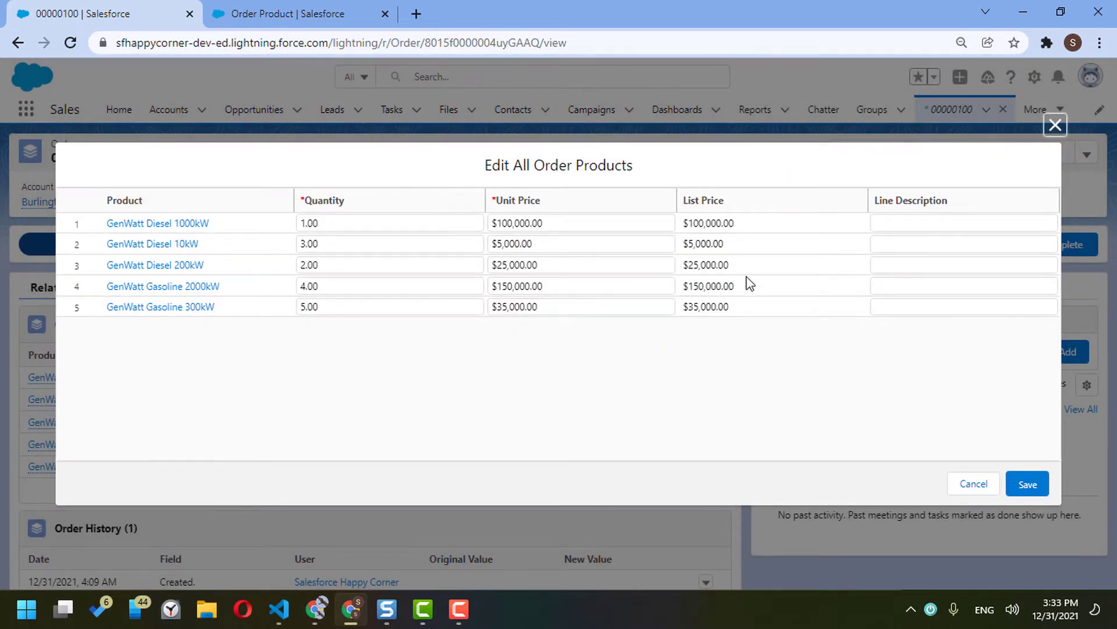
left_click(304, 10)
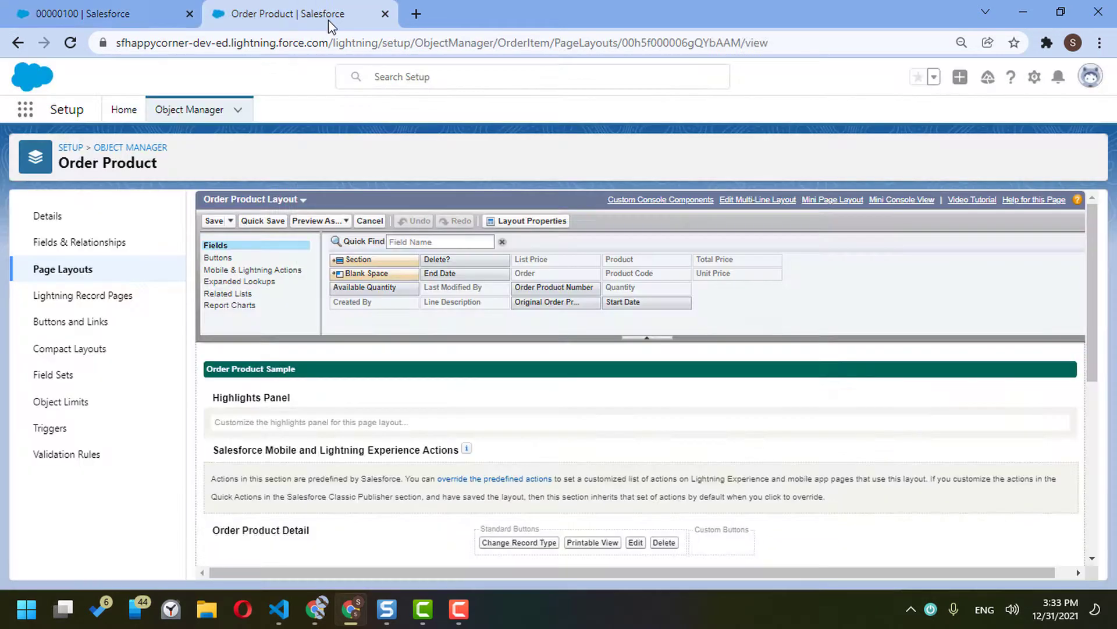
Step: Add Delete? to the selected fields of the Order Product Multi-Line Layout and save it
left_click(757, 205)
left_click(243, 319)
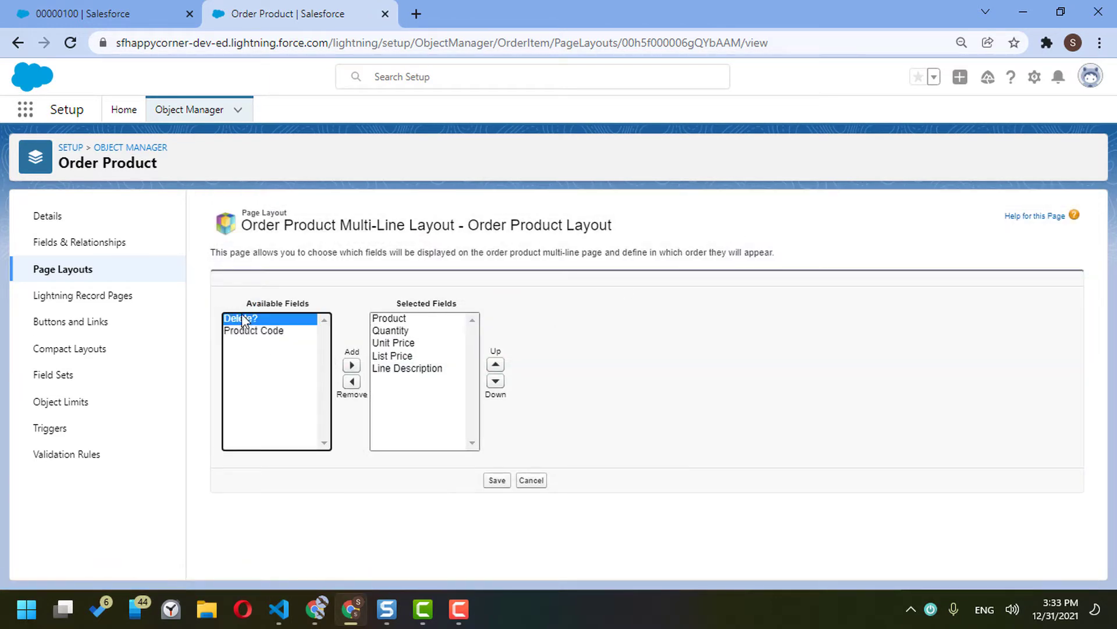
left_click(351, 365)
left_click(489, 480)
left_click(91, 8)
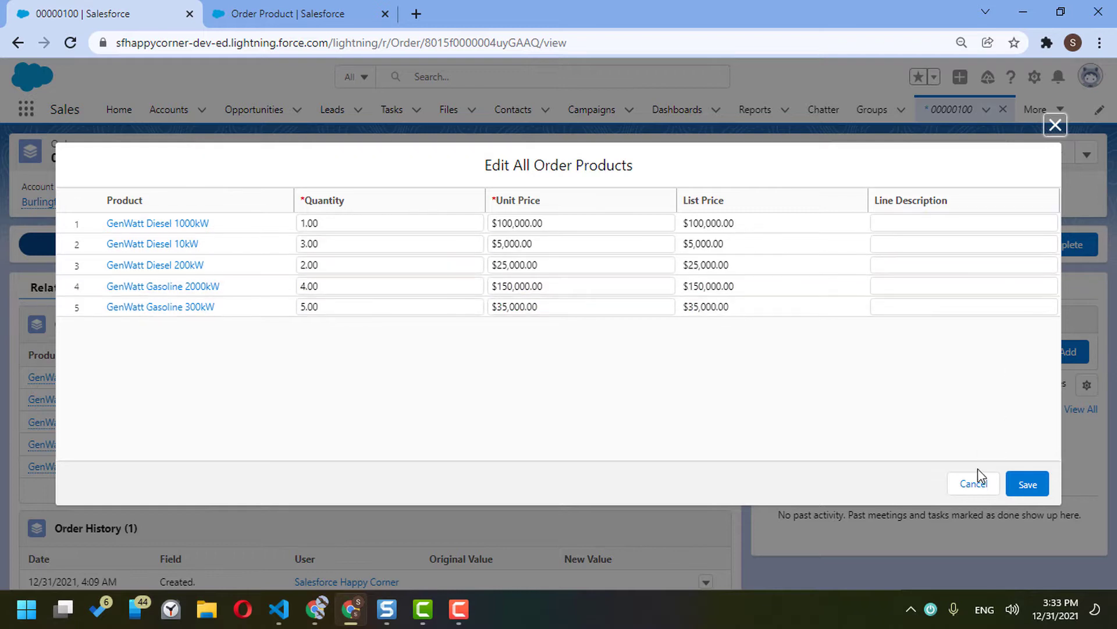
left_click(973, 483)
Step: In the reloaded order's bulk editor, check Delete? on GenWatt Diesel 1000kW, Diesel 10kW and Gasoline 2000kW
left_click(70, 42)
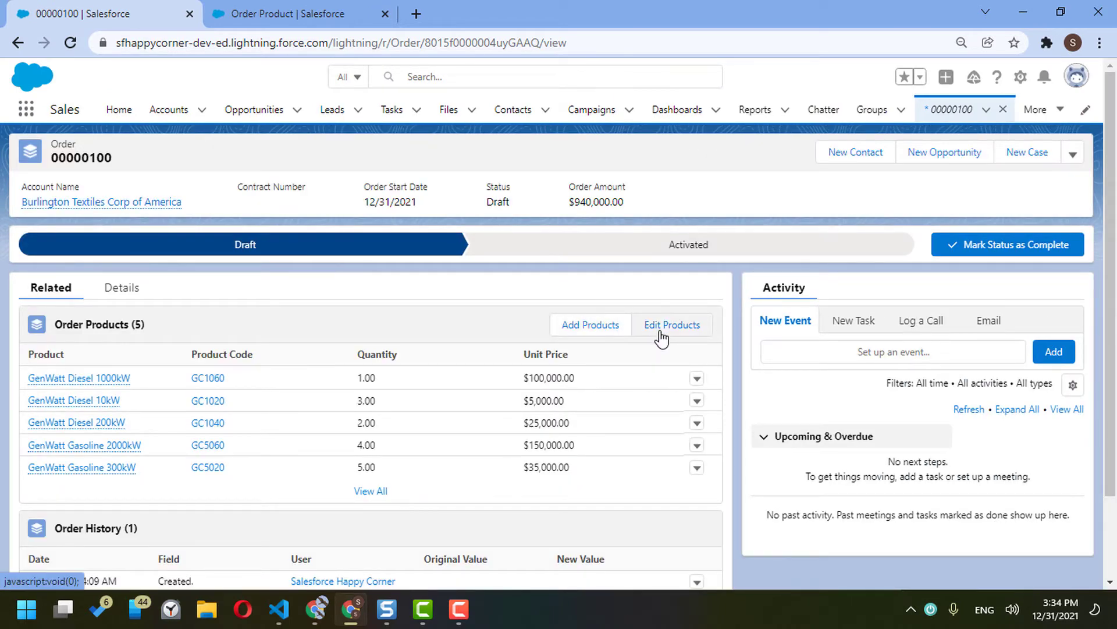
left_click(661, 338)
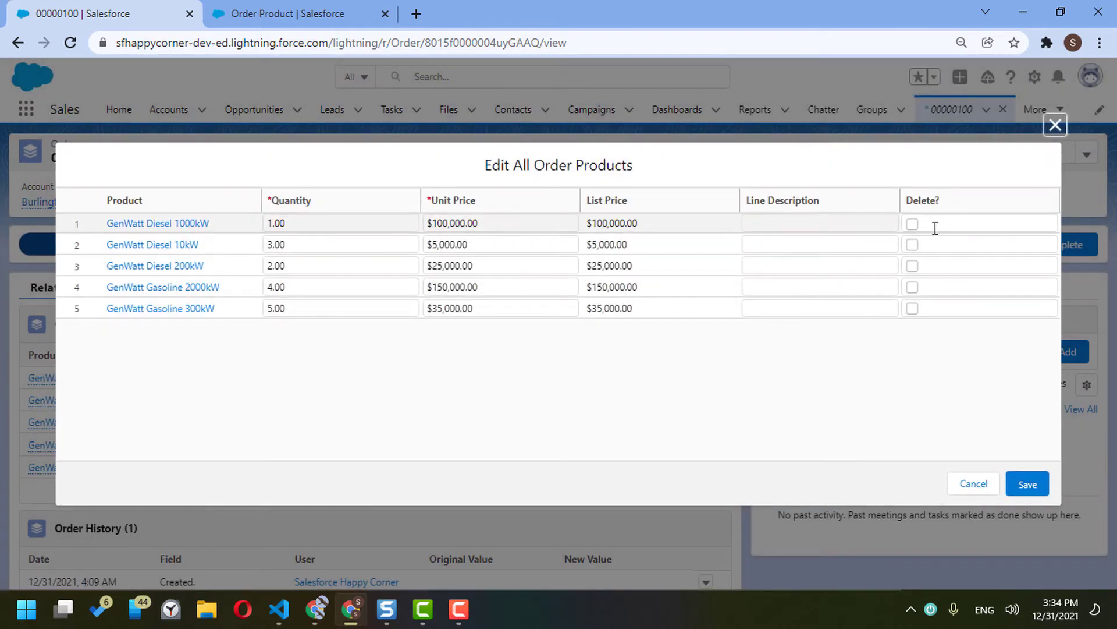
left_click(914, 228)
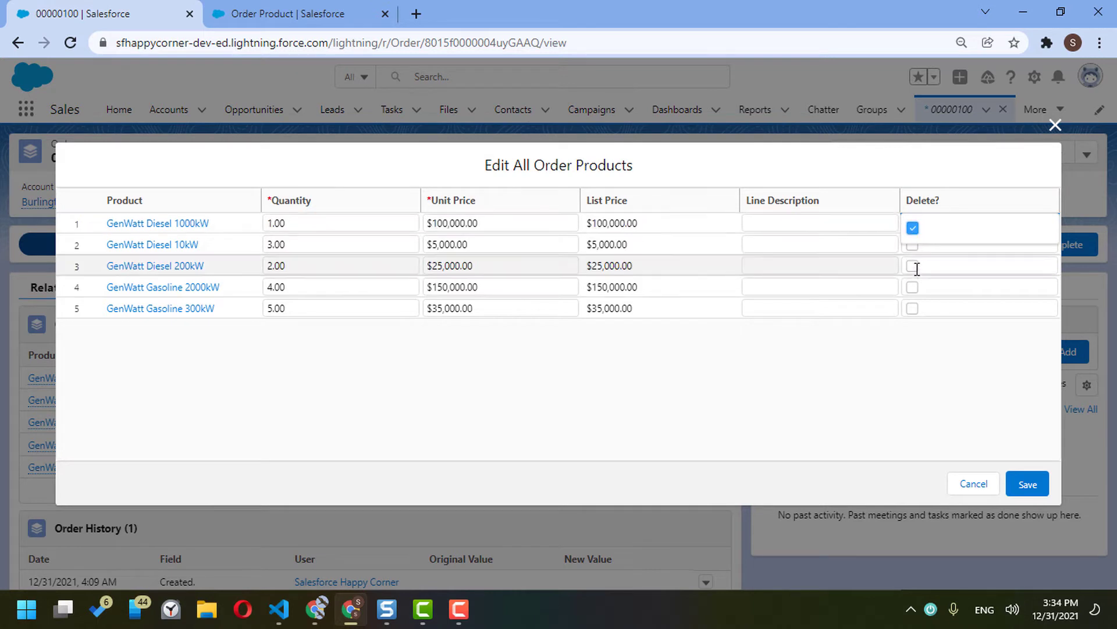
left_click(914, 287)
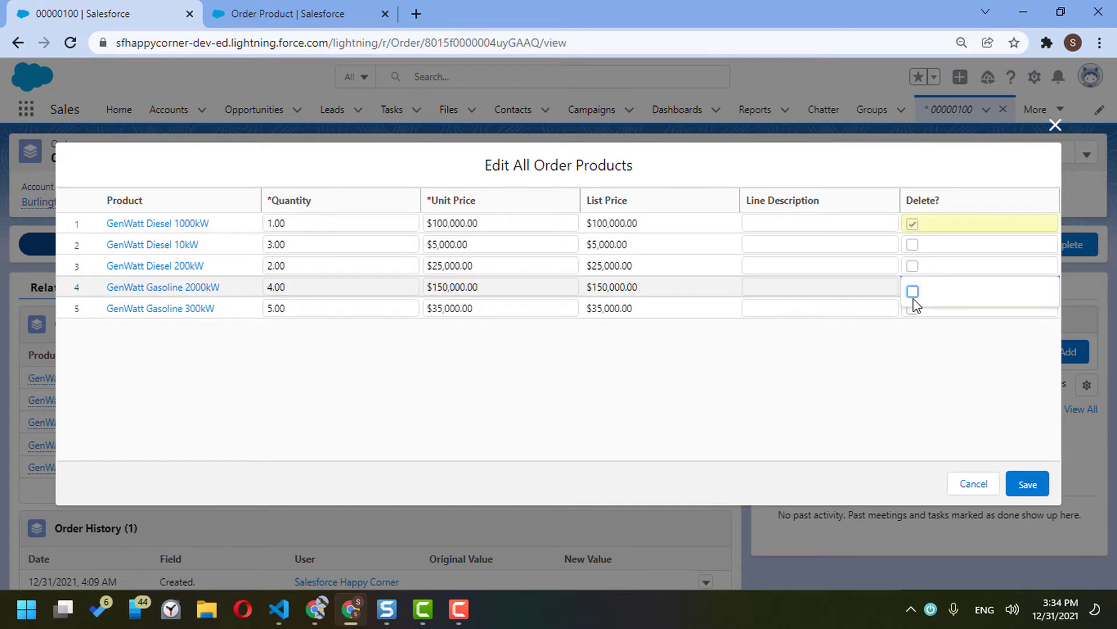
left_click(916, 247)
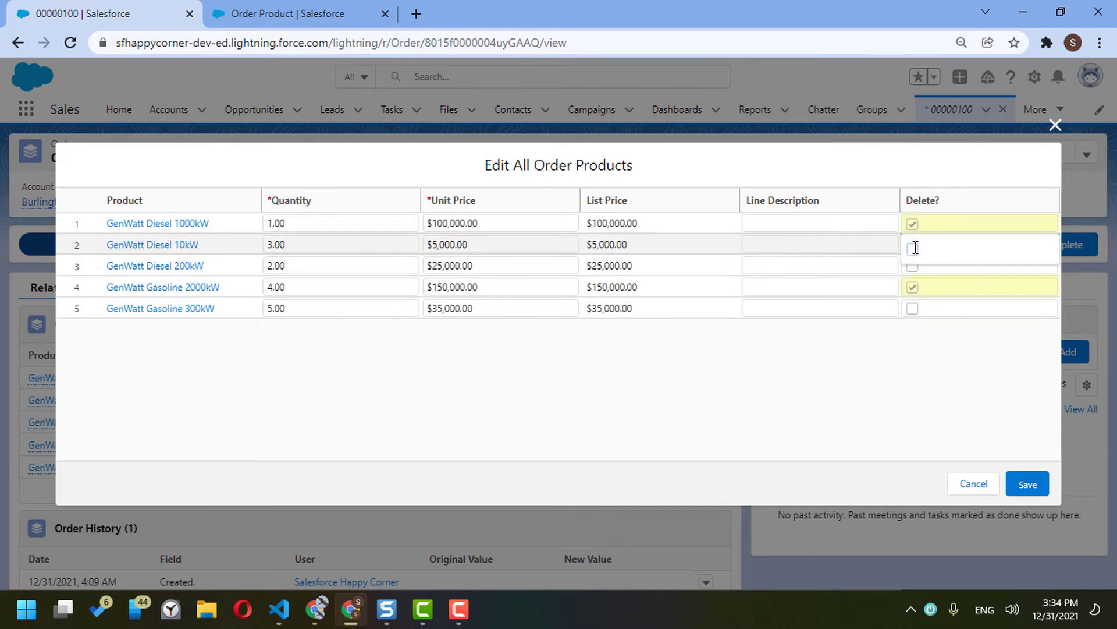
left_click(918, 343)
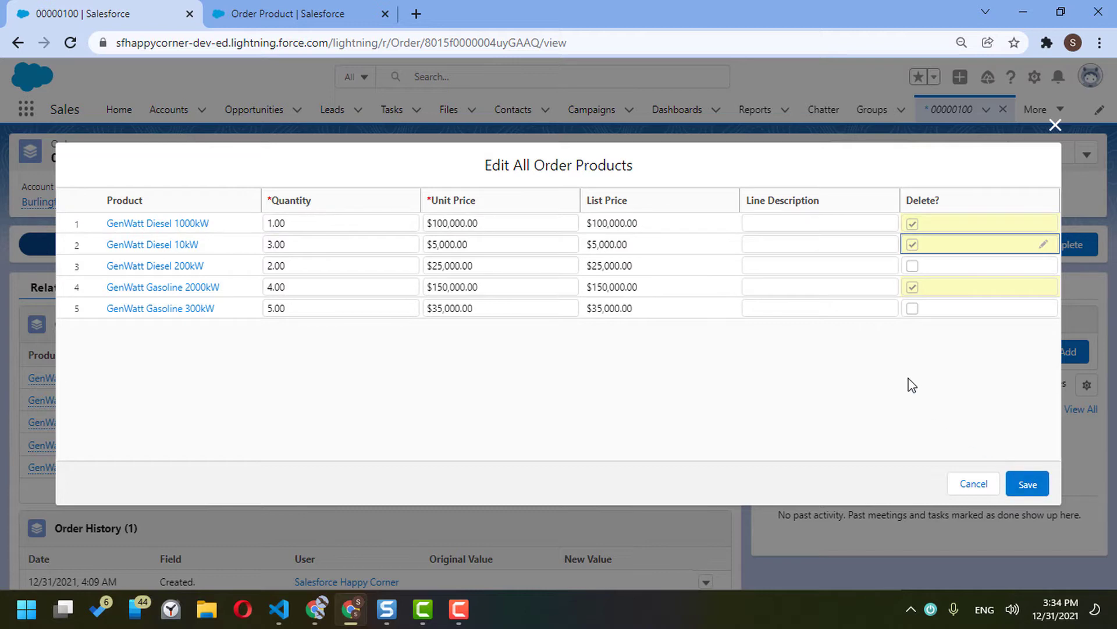
left_click(291, 11)
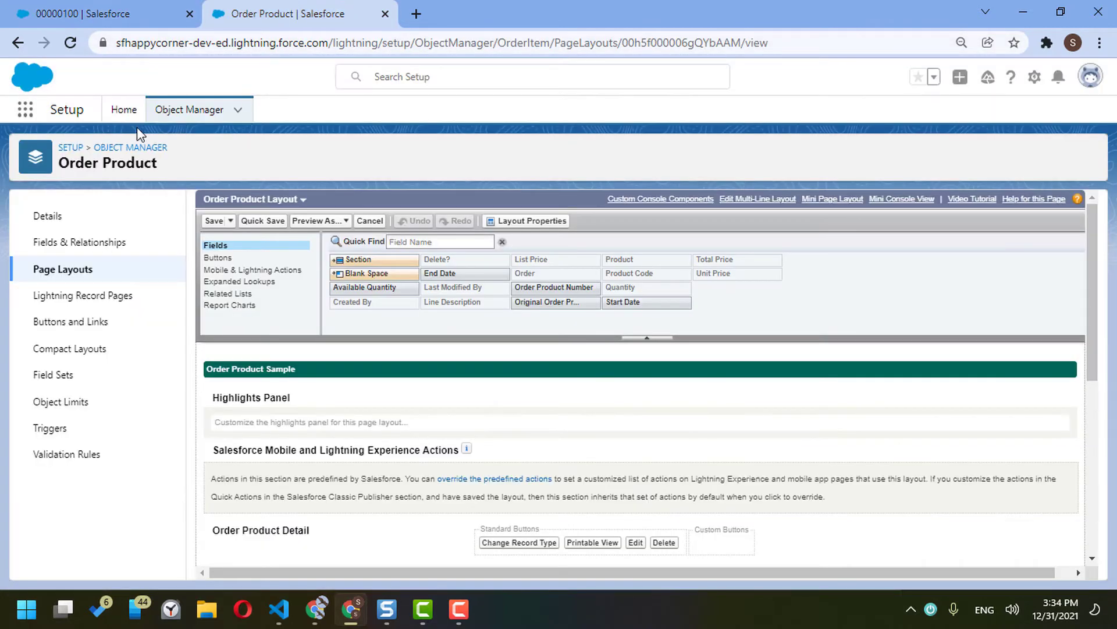
Step: Search 'flow' in Setup Quick Find, go to Flows, and start a New Flow
left_click(124, 111)
left_click(97, 152)
type("low")
left_click(53, 298)
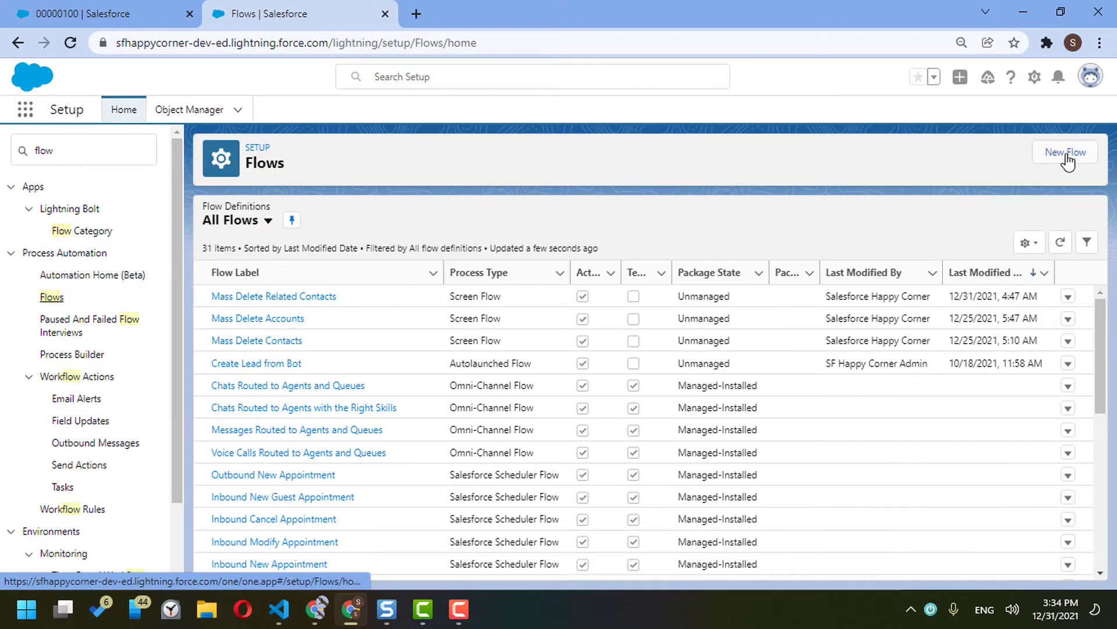
left_click(1067, 159)
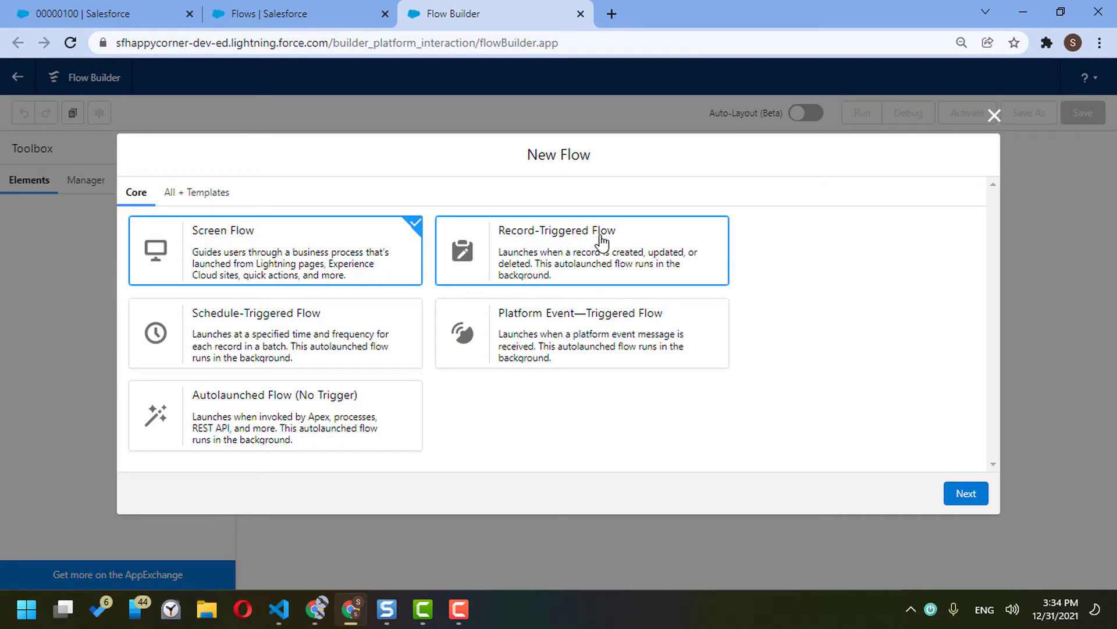
Step: Choose a Record-Triggered Flow on Order Product that runs when a record is updated
left_click(603, 241)
left_click(954, 492)
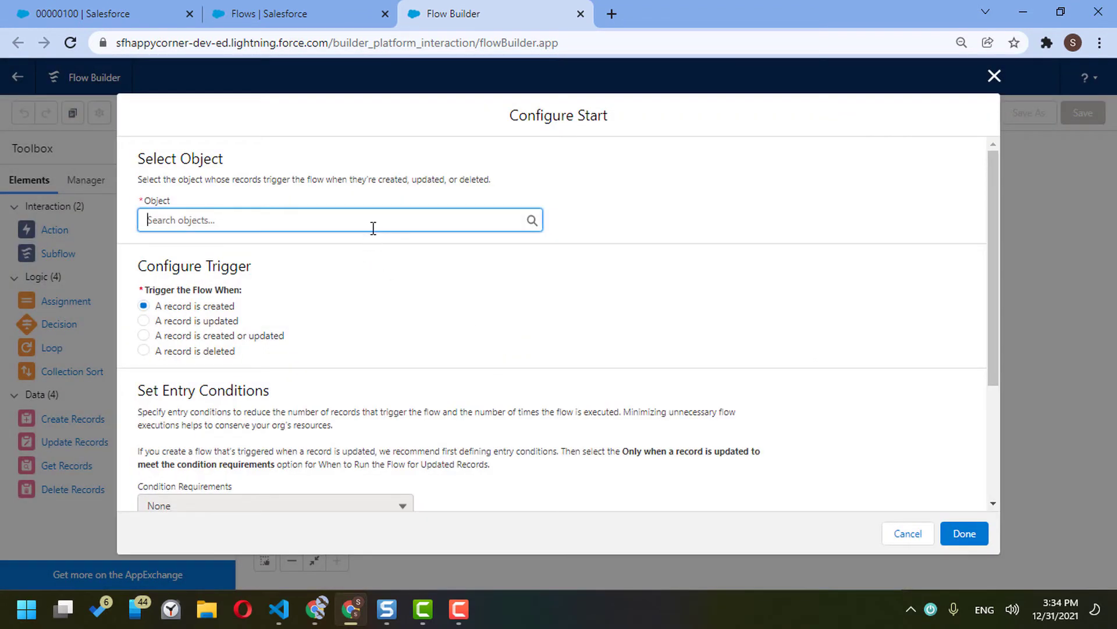
left_click(373, 227)
type("order")
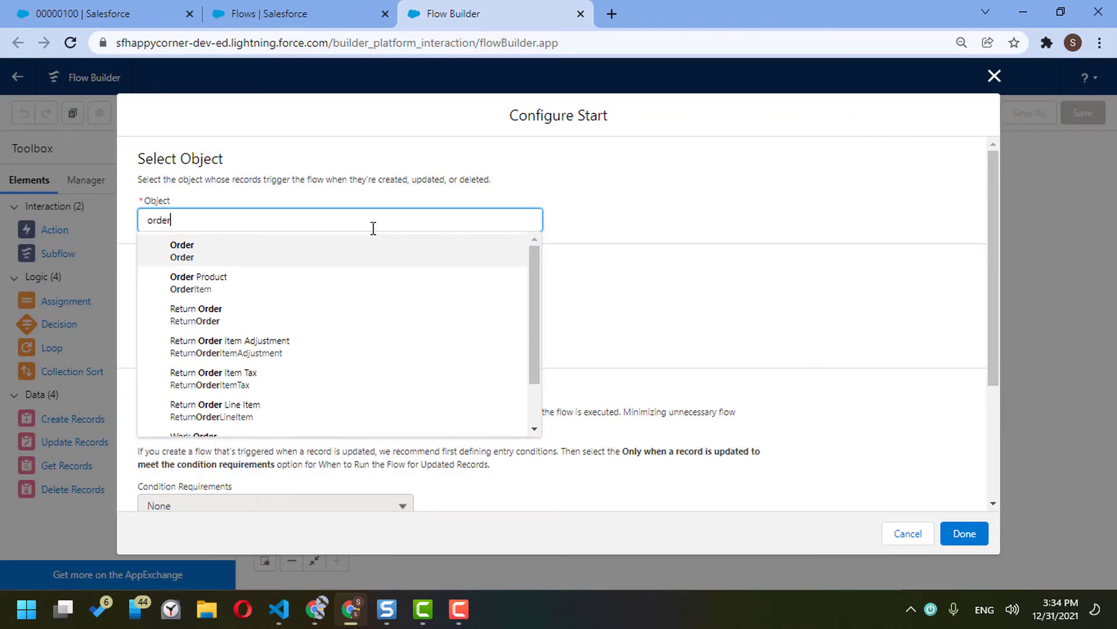
type("i")
left_click(329, 262)
scroll(371, 333, "down", 3)
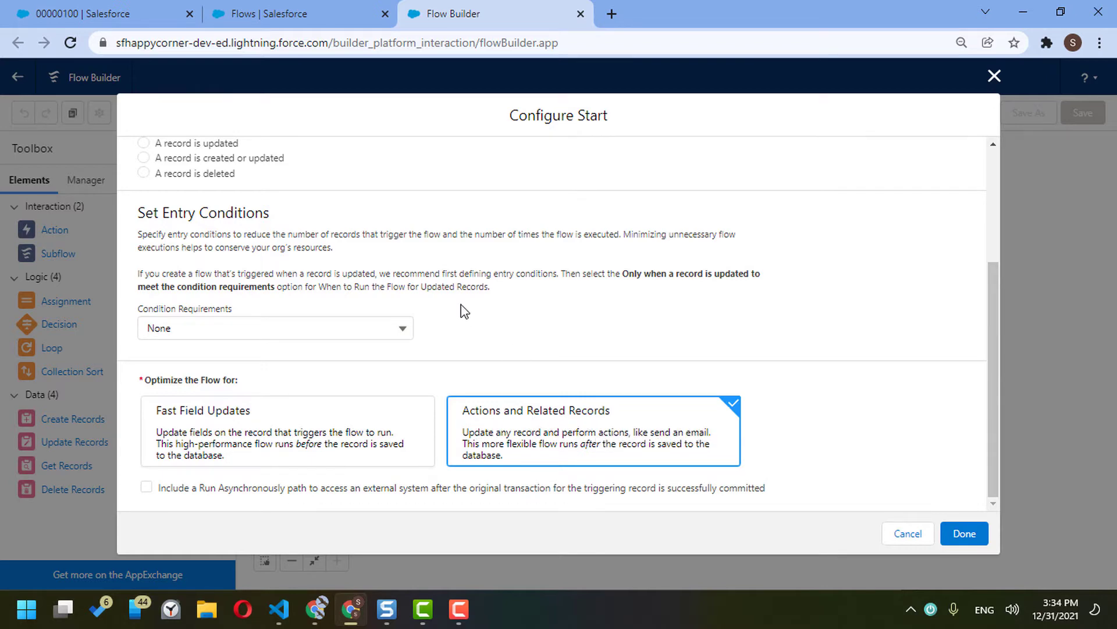
scroll(467, 311, "up", 3)
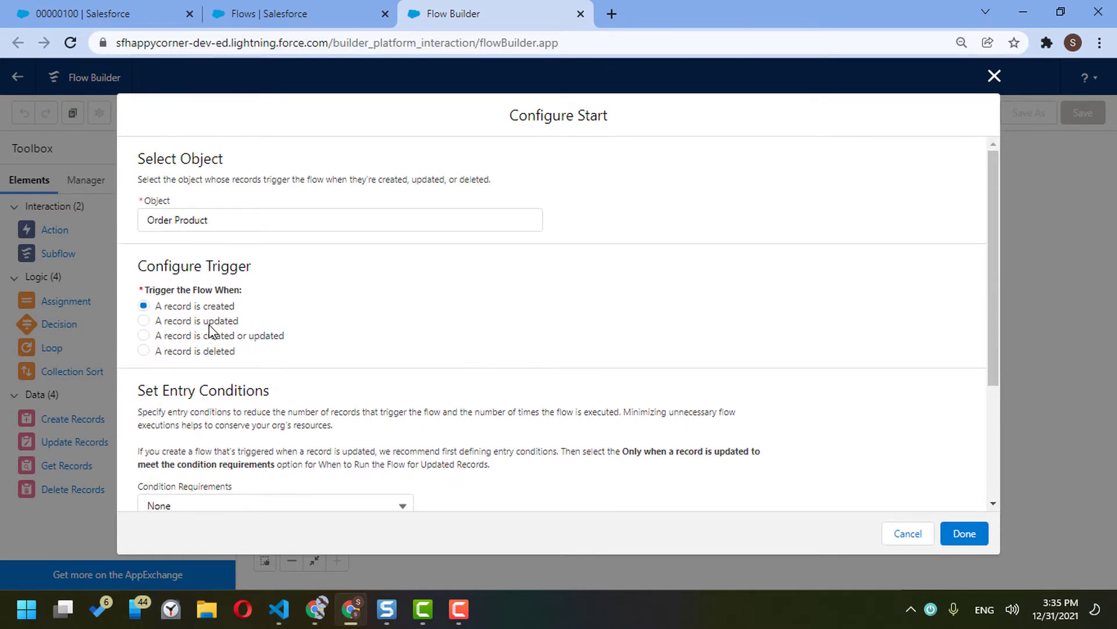
left_click(177, 321)
scroll(221, 322, "down", 3)
scroll(250, 302, "up", 3)
scroll(360, 338, "down", 2)
Step: Require all conditions with Delete__c Equals True and finish the Start configuration
left_click(317, 402)
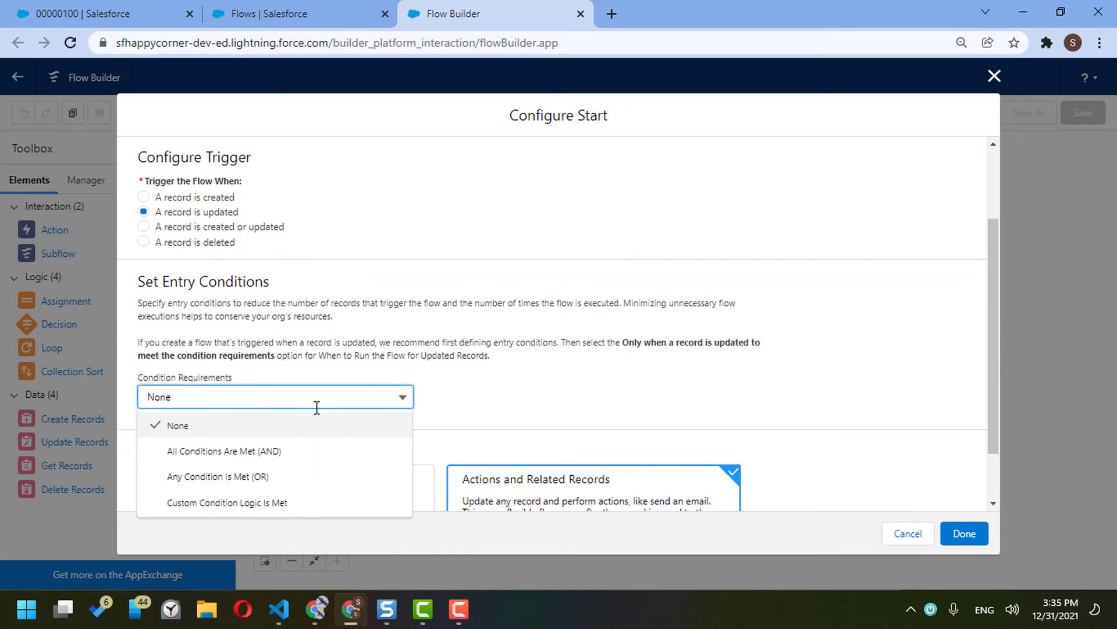
left_click(298, 452)
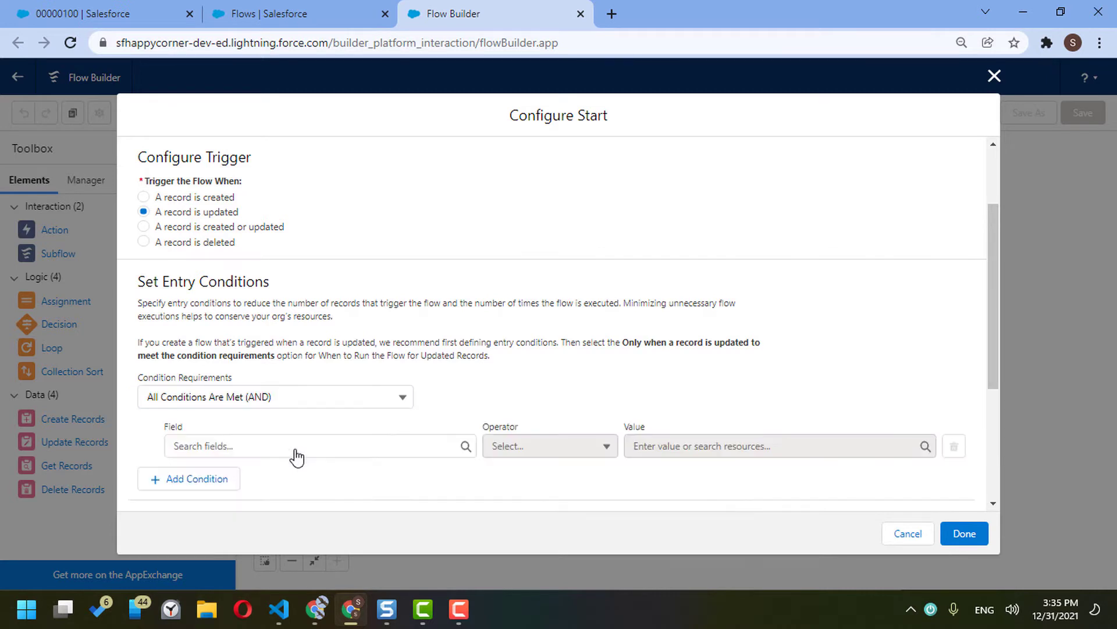
left_click(320, 447)
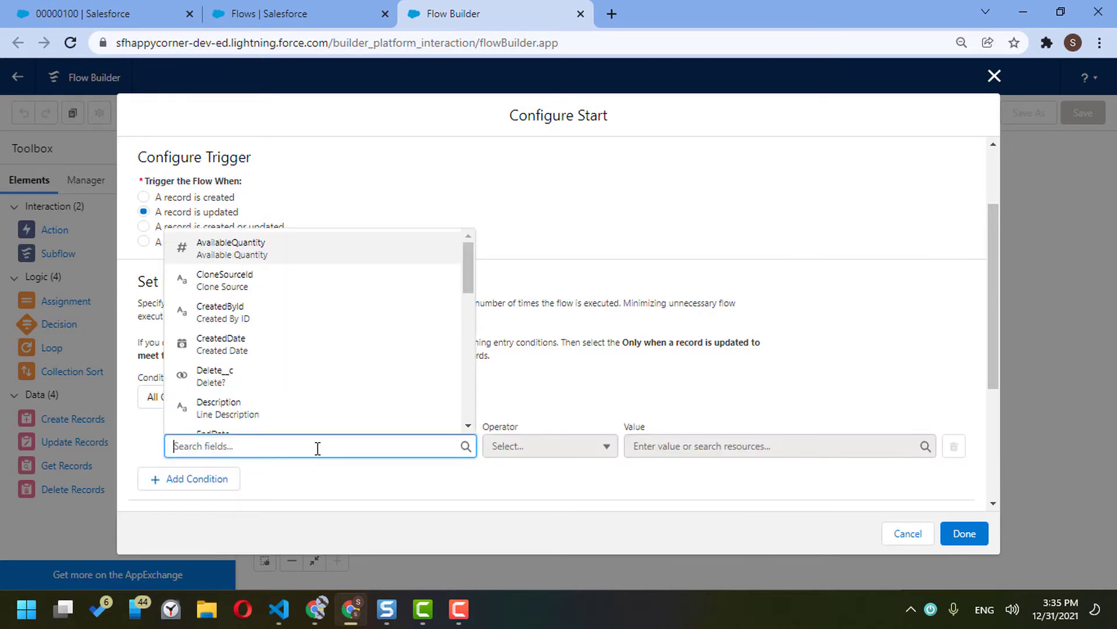
left_click(300, 378)
scroll(687, 442, "down", 4)
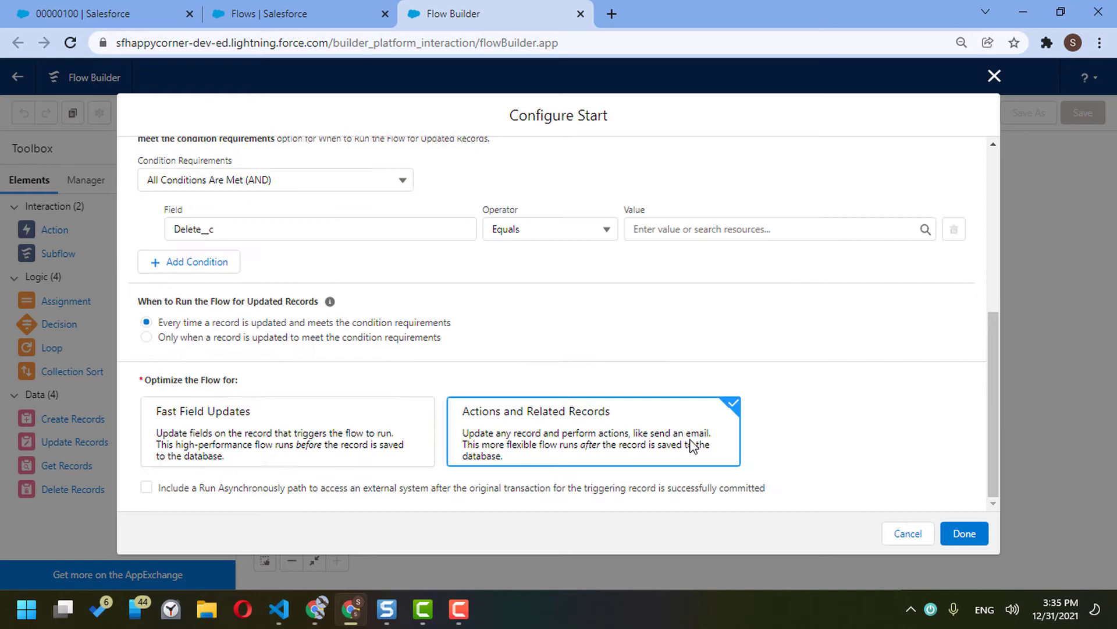
left_click(692, 230)
left_click(702, 319)
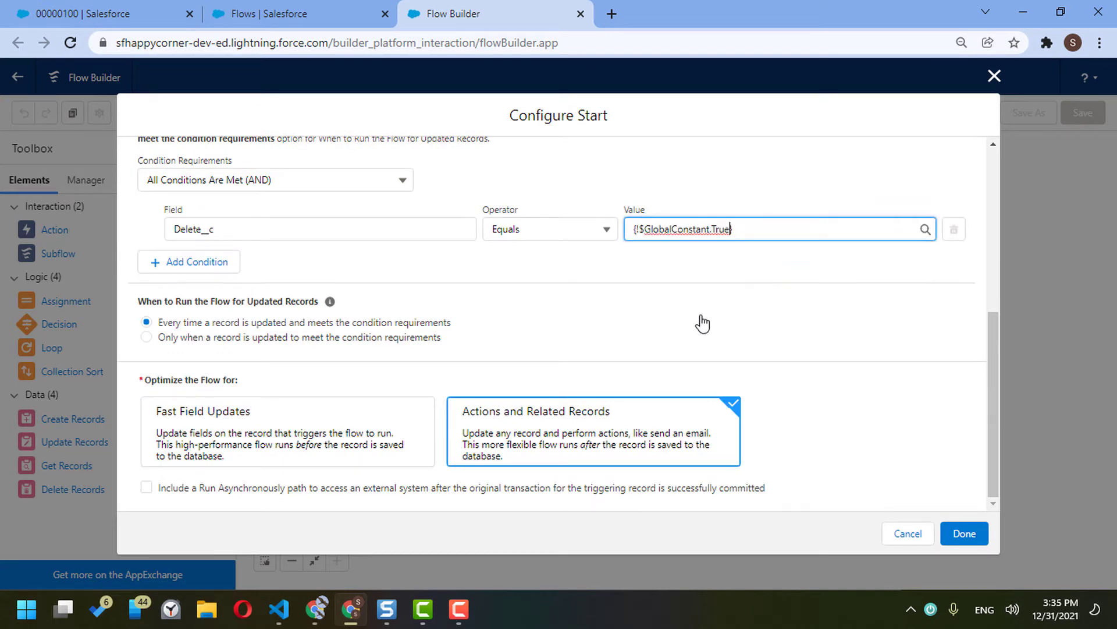
scroll(702, 323, "up", 6)
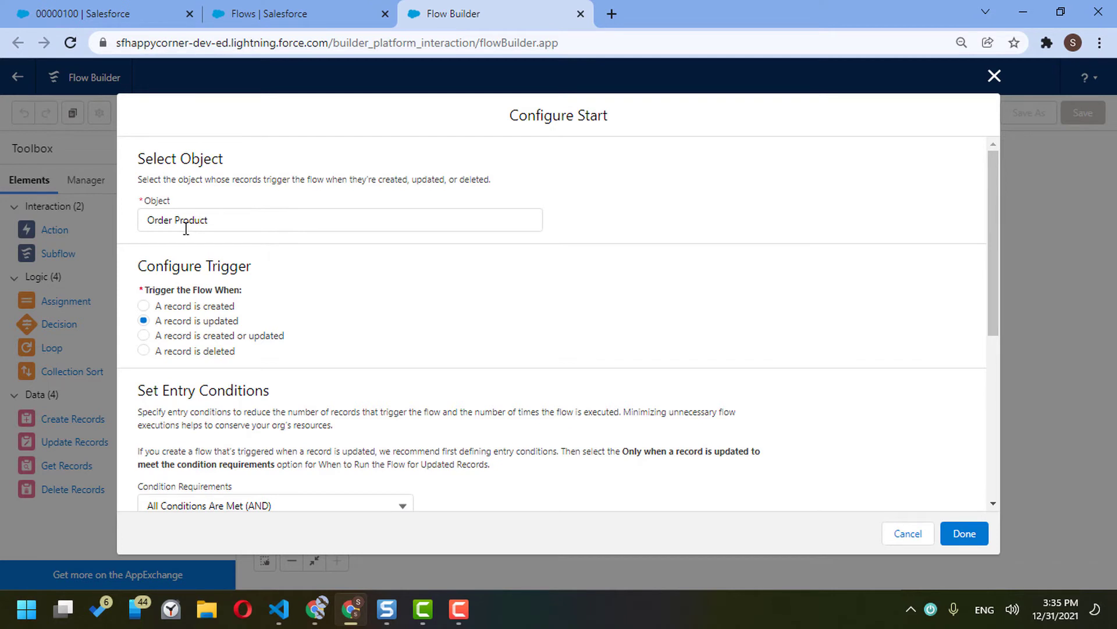
scroll(673, 314, "down", 4)
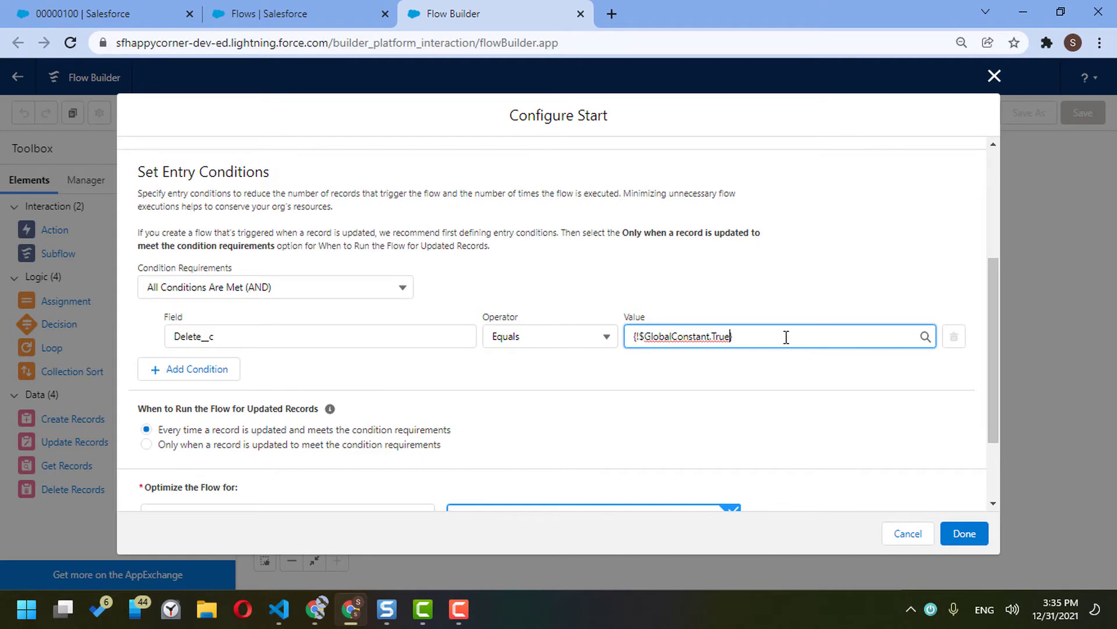
scroll(798, 374, "down", 2)
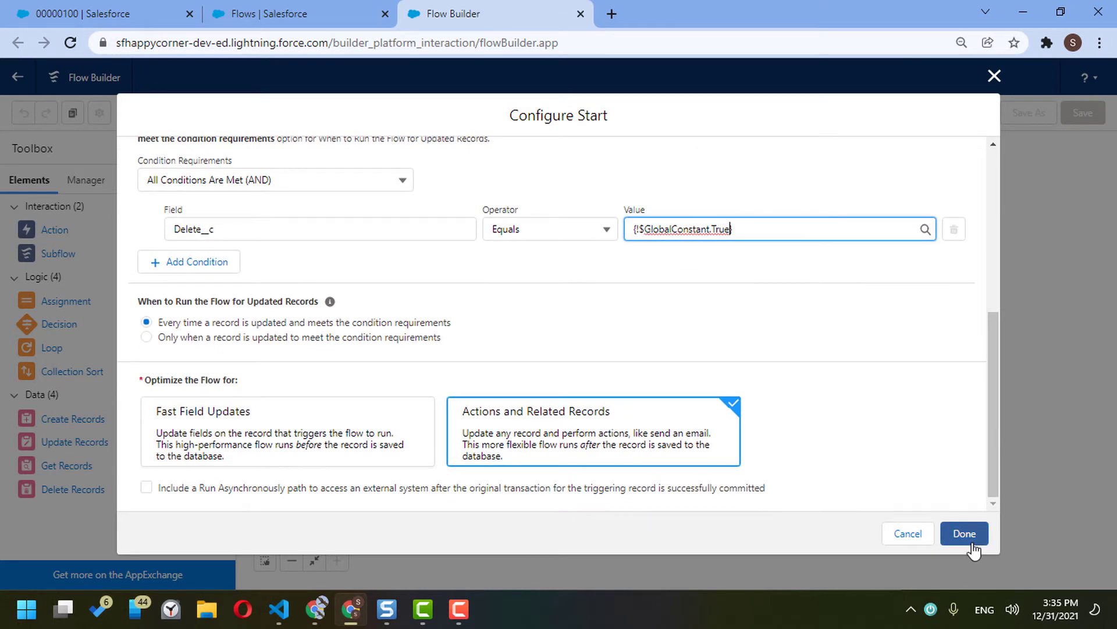
left_click(967, 534)
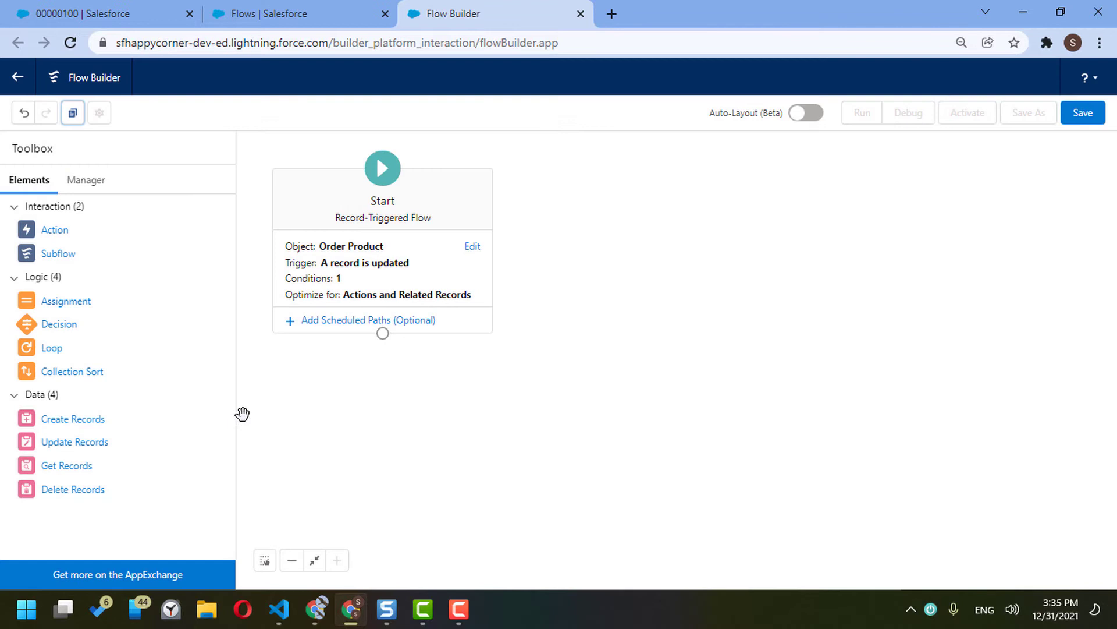
Step: Add a Delete Records element deleting {!$Record} and connect it to Start's Run Immediately path
left_click_drag(67, 490, 420, 372)
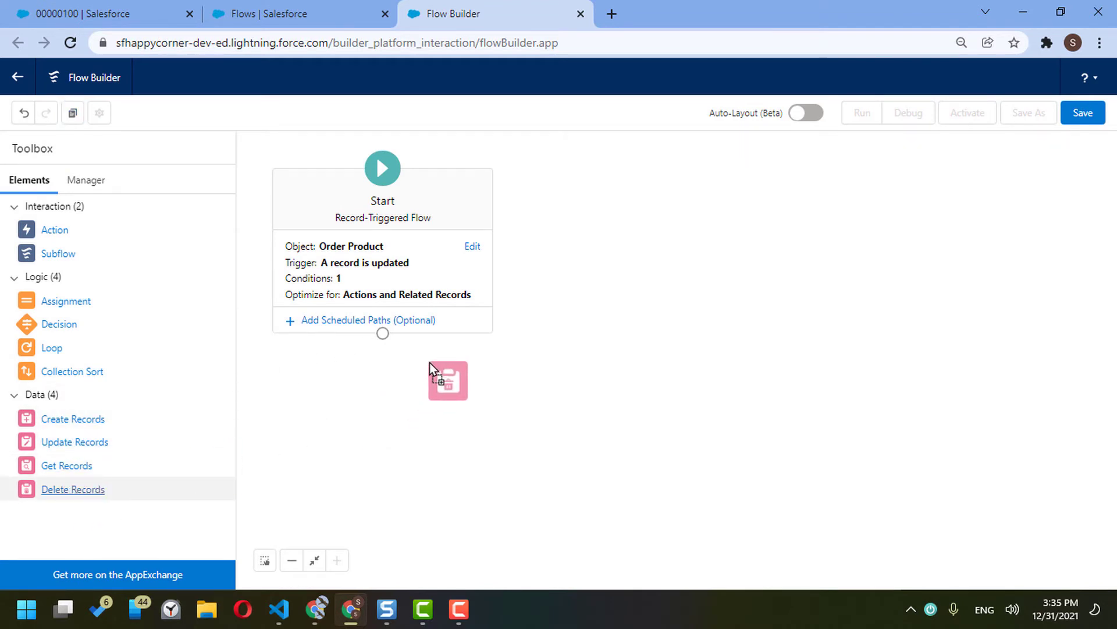
left_click_drag(430, 362, 429, 363)
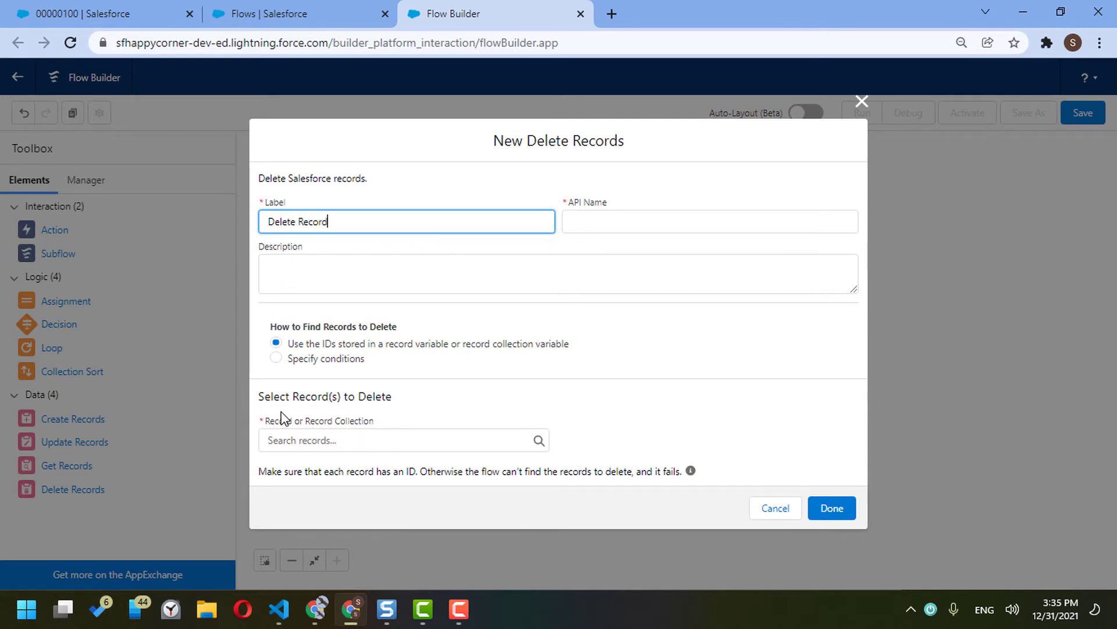
left_click_drag(279, 426, 365, 428)
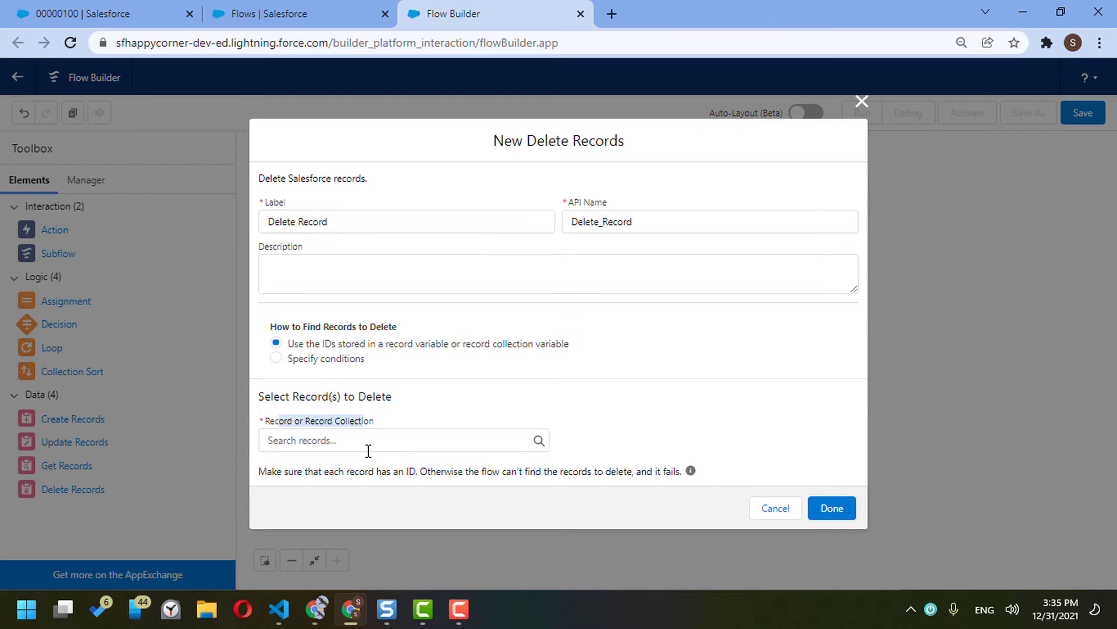
left_click(363, 442)
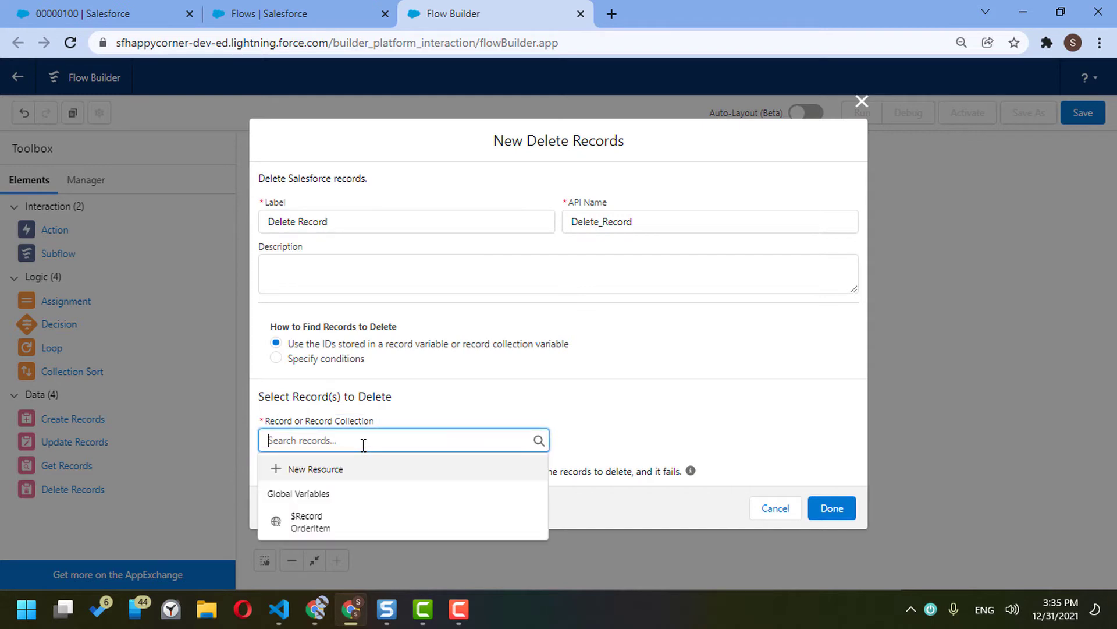
left_click(307, 521)
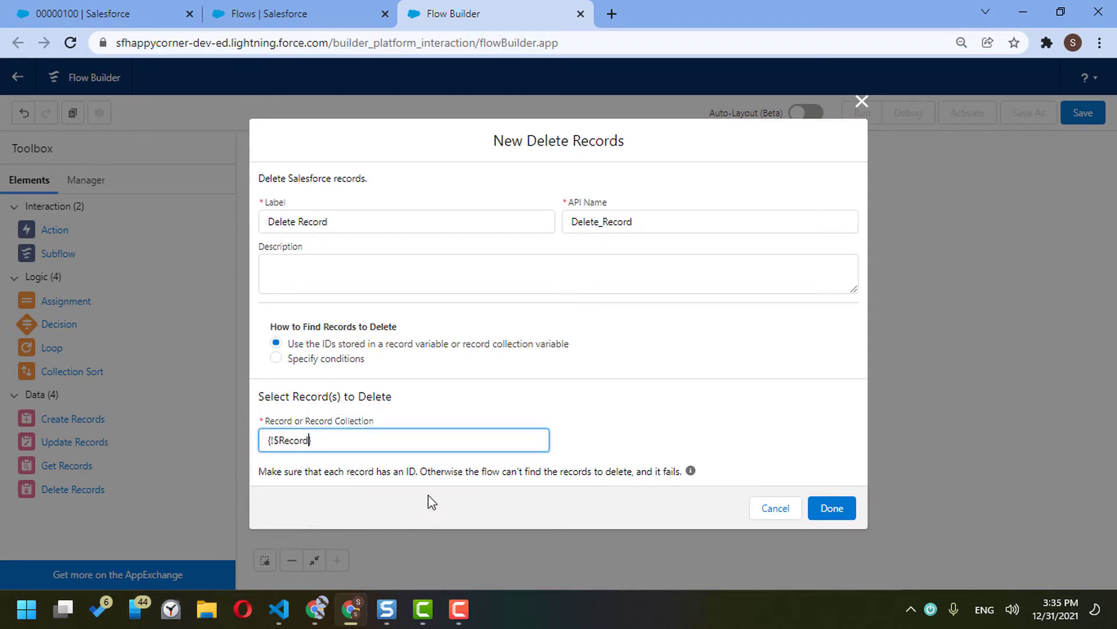
left_click(833, 509)
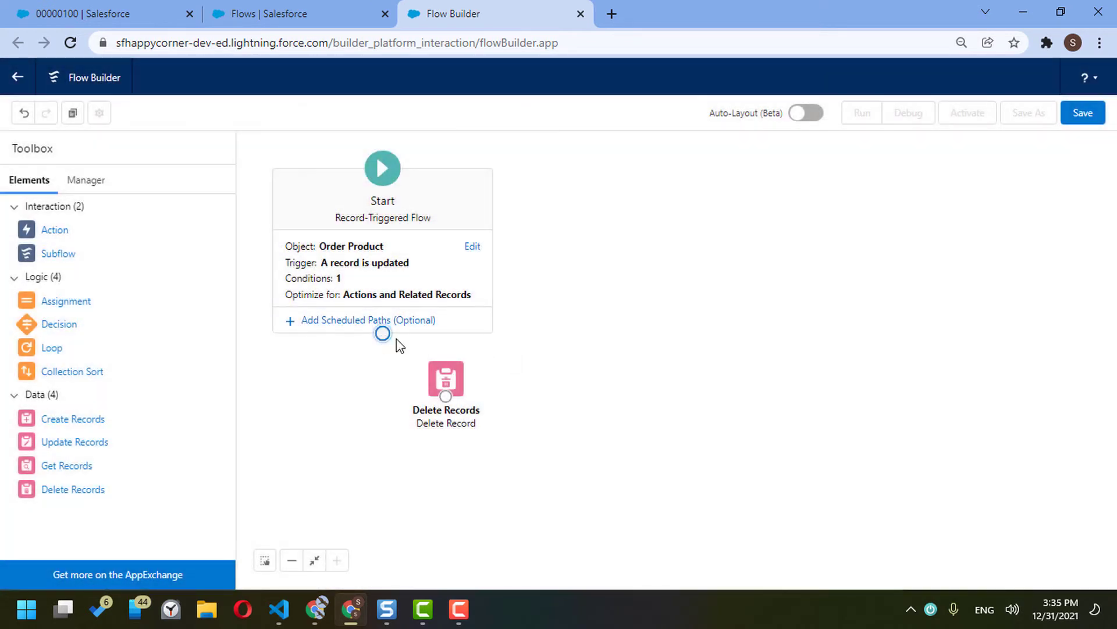
left_click_drag(383, 334, 620, 381)
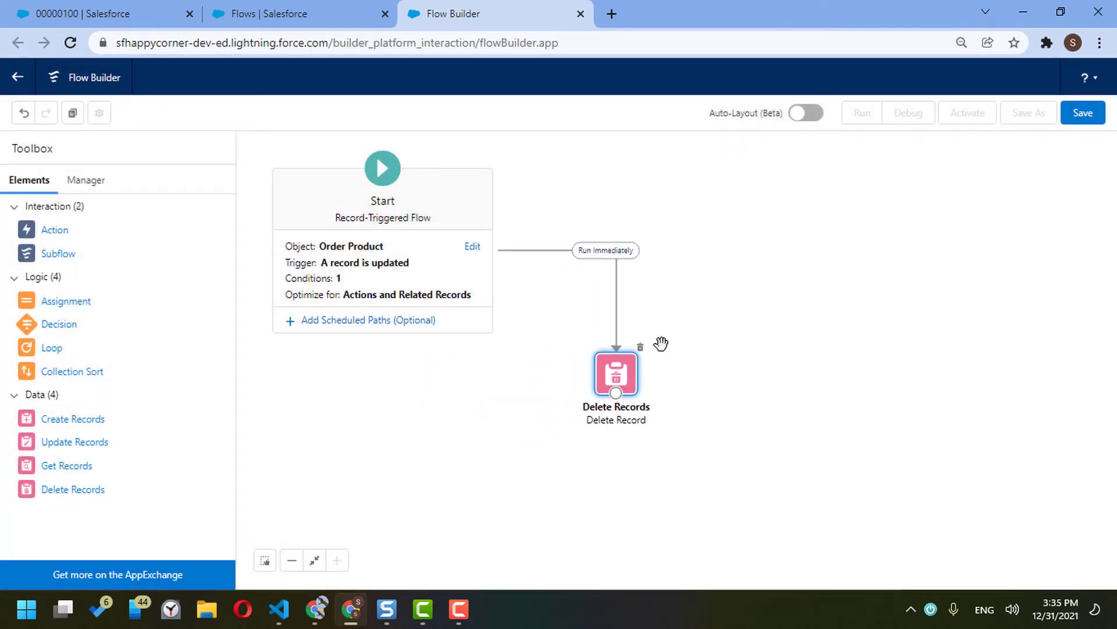
Step: Save the flow as 'Order Product After Trigger', activate it, and return to the order tab
left_click(1084, 115)
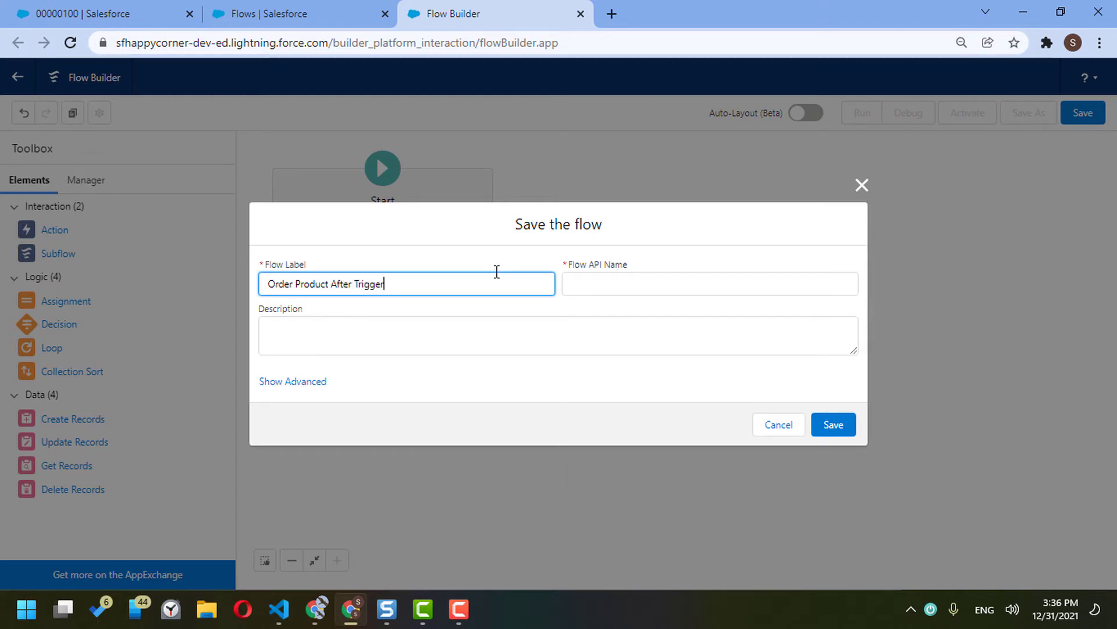
left_click(823, 425)
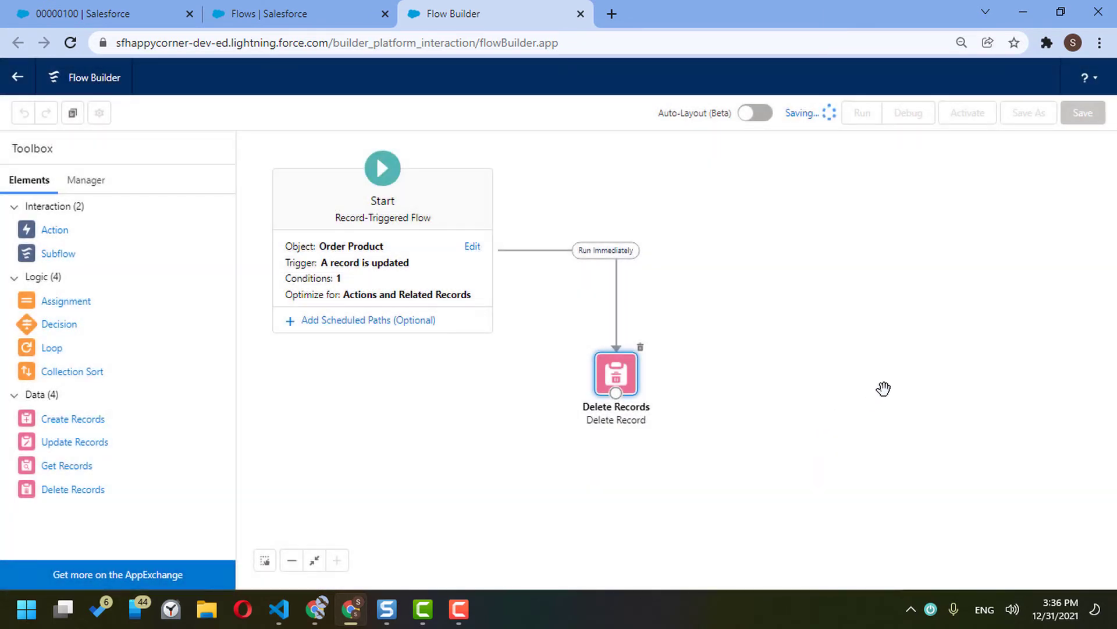
left_click(968, 121)
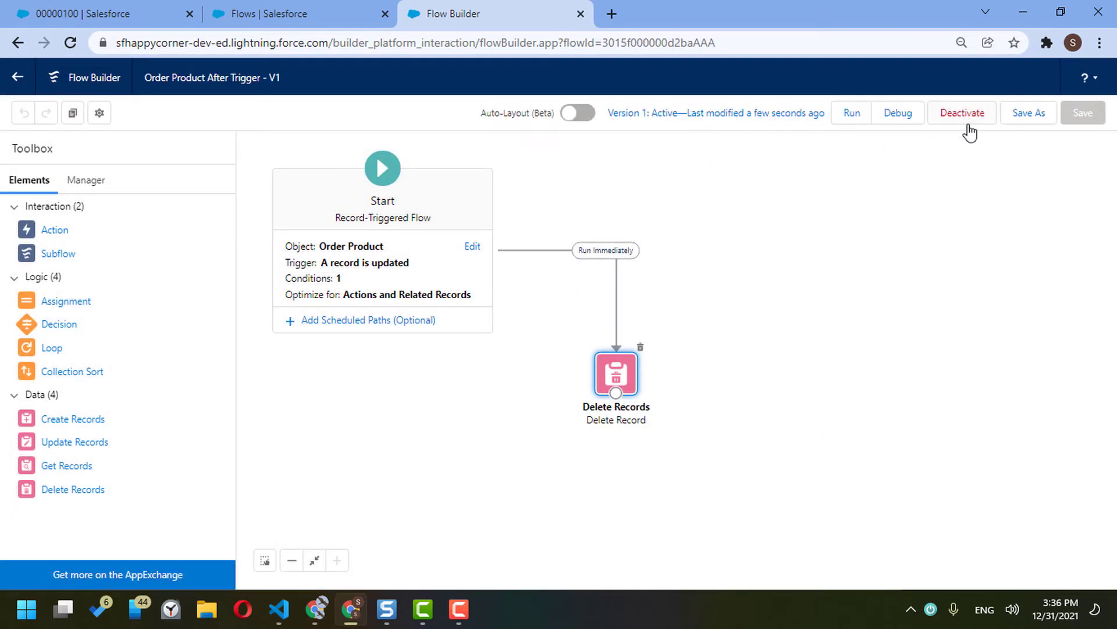
left_click(107, 12)
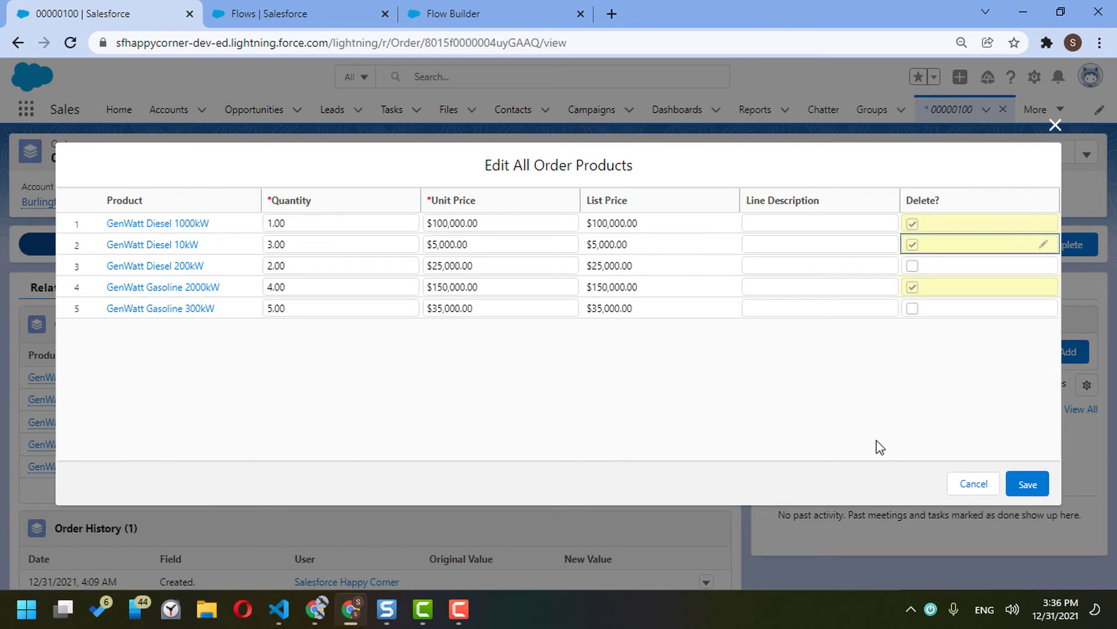
Step: Flag GenWatt Diesel 1000kW, Gasoline 300kW and Diesel 200kW for deletion and save
left_click(954, 485)
left_click(76, 48)
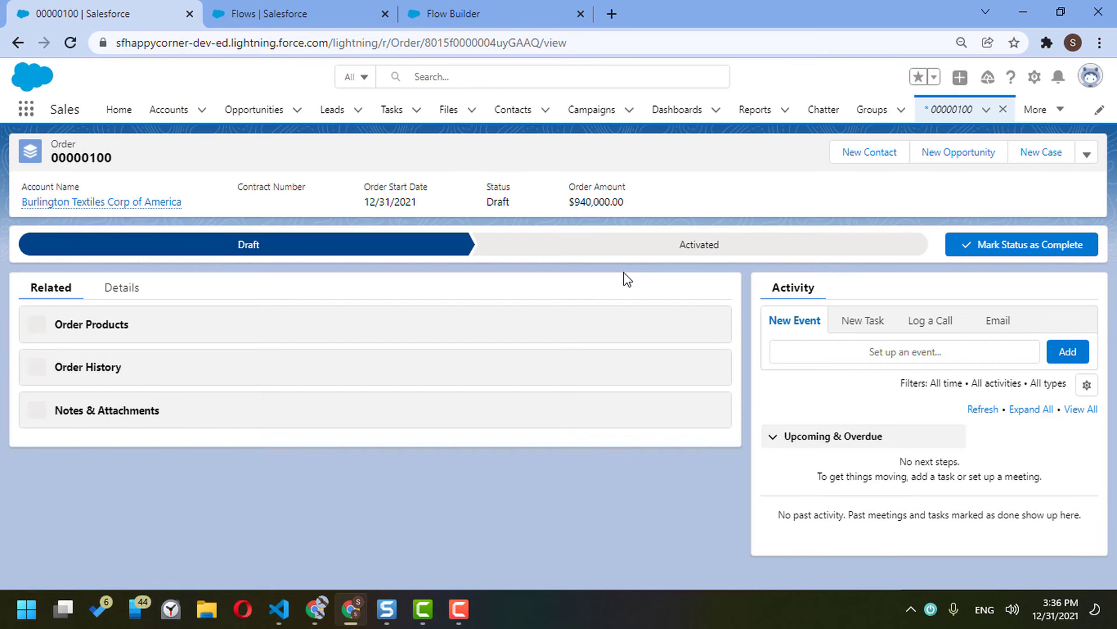
left_click(662, 329)
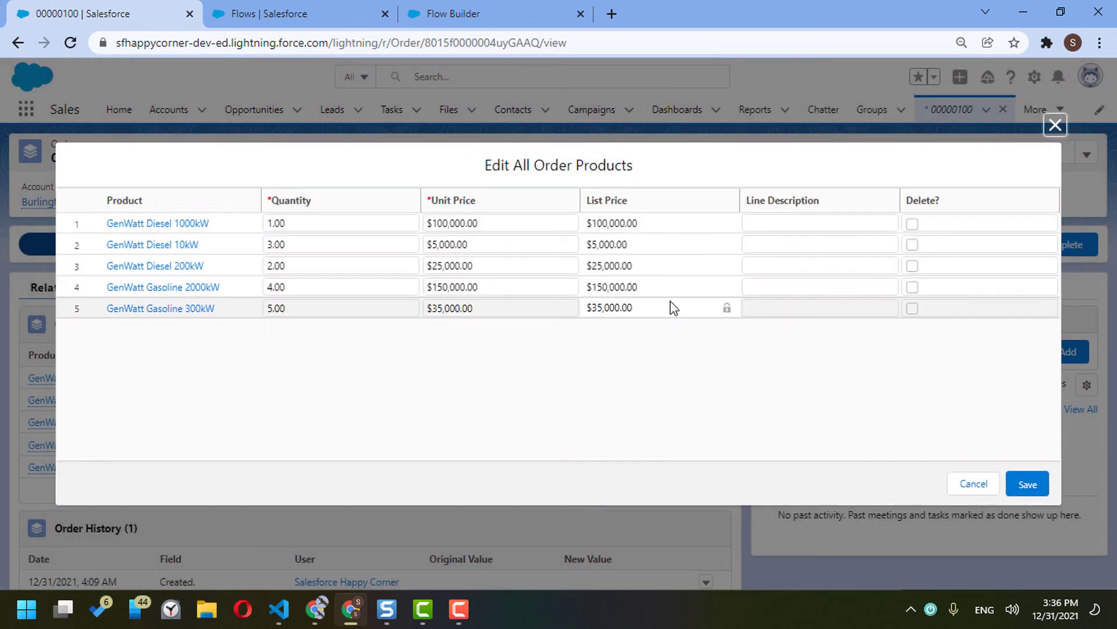
left_click(912, 224)
left_click(911, 312)
left_click(908, 267)
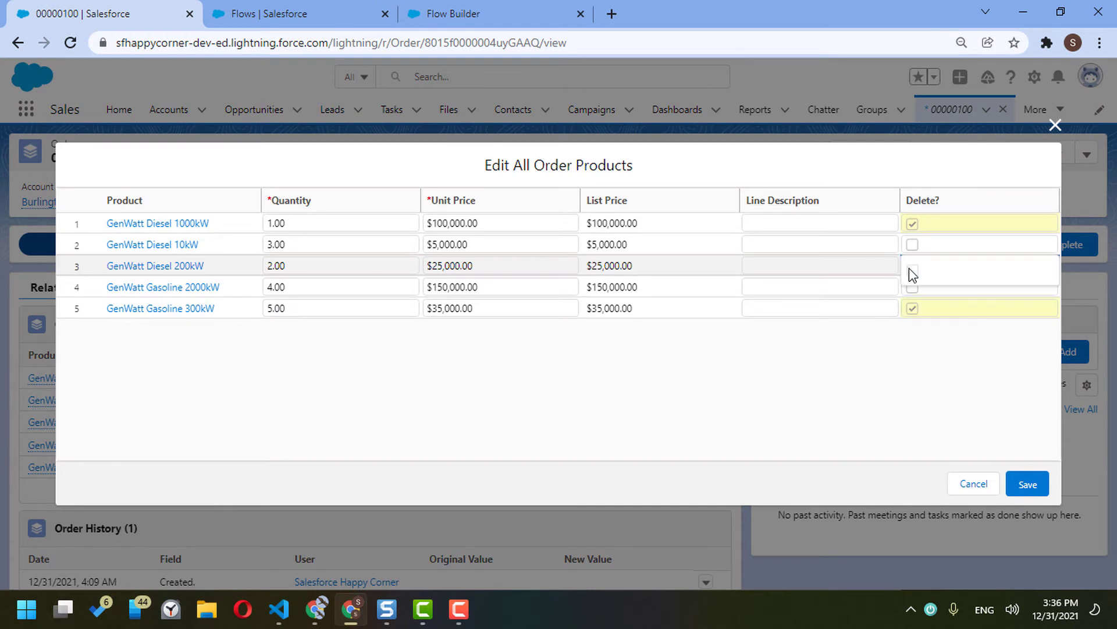
left_click(891, 373)
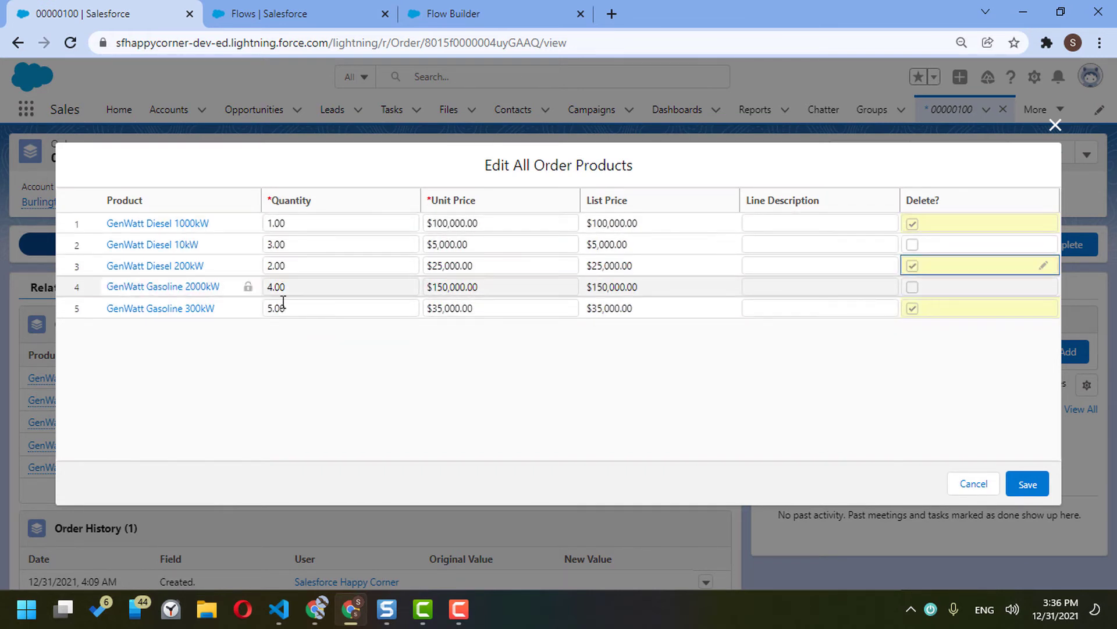
left_click(1028, 485)
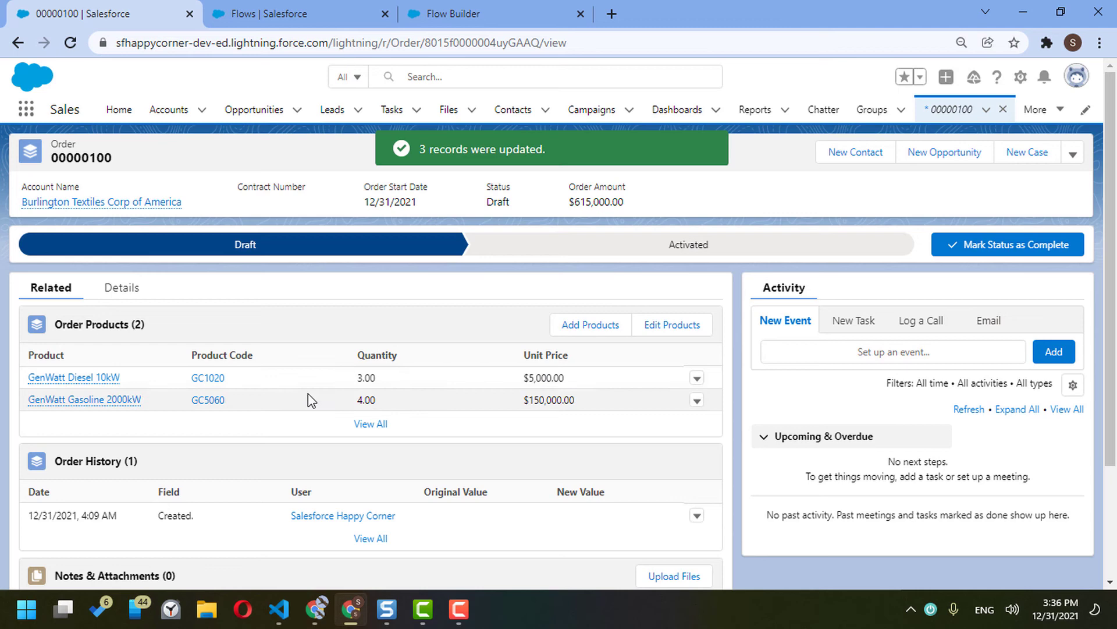
Step: Flag GenWatt Gasoline 2000kW for deletion and save, leaving only GenWatt Diesel 10kW
left_click(655, 336)
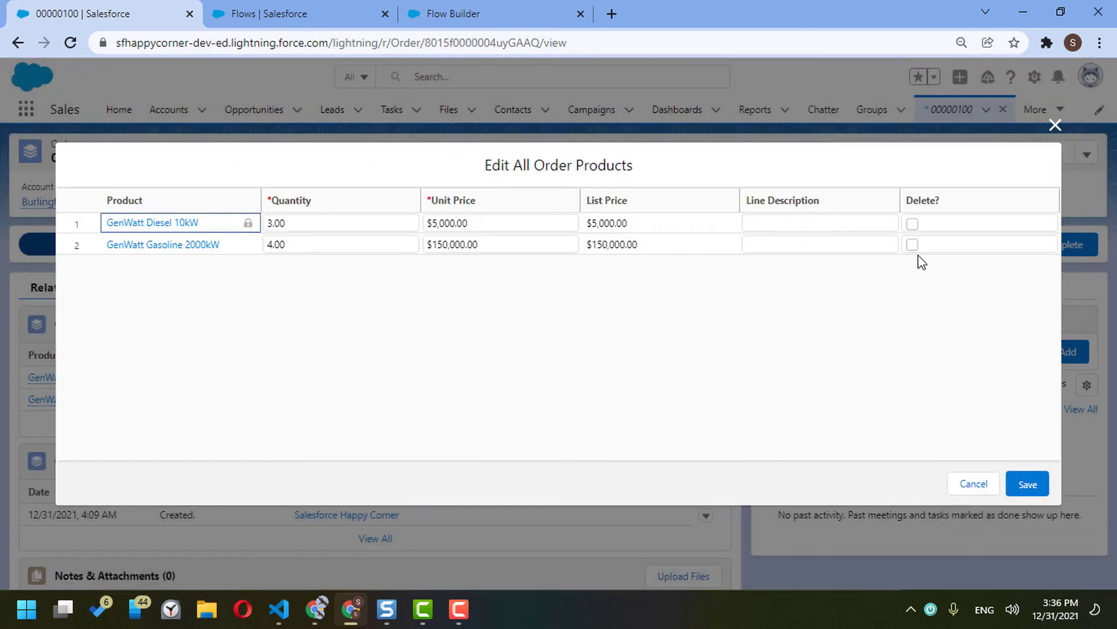
left_click(929, 249)
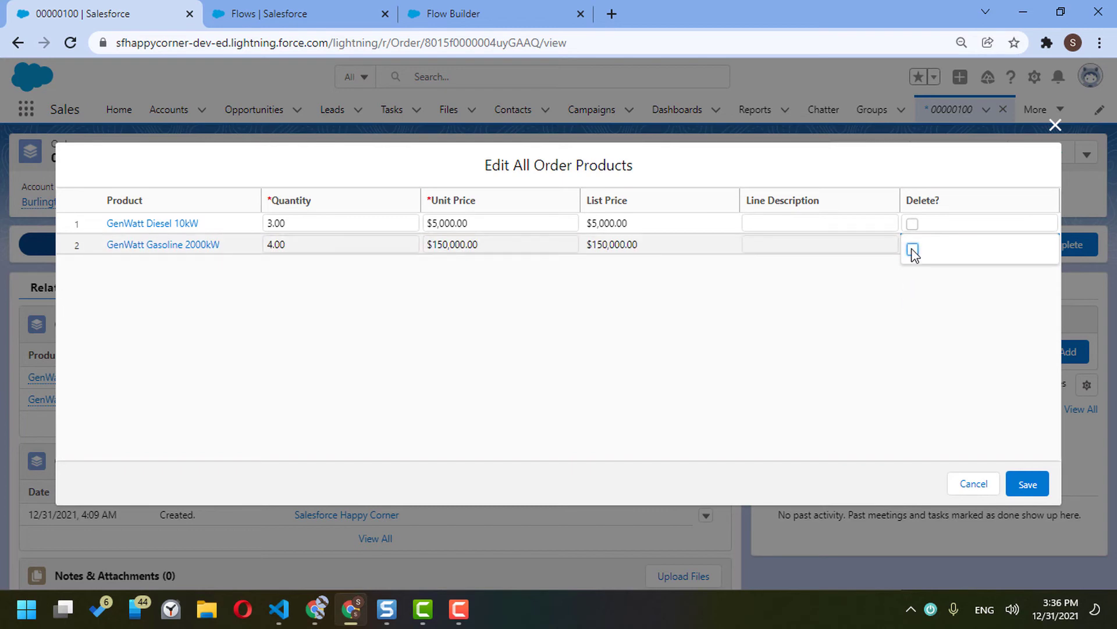
left_click(913, 251)
left_click(1035, 488)
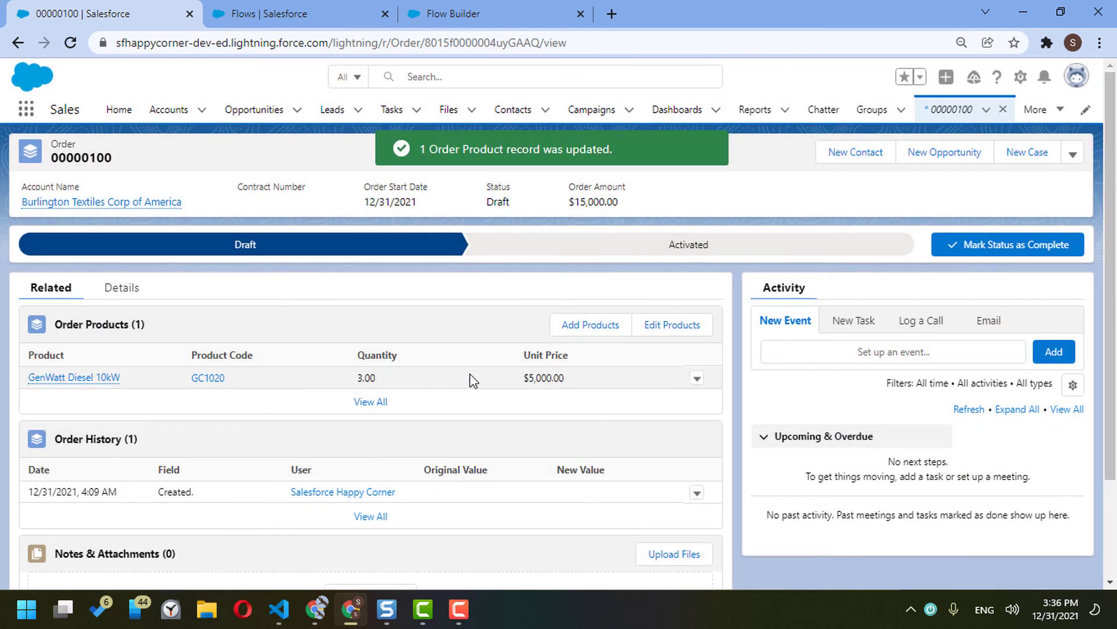
Step: Select GenWatt Diesel 1000kW and Installation: Portable as products to add, dropping Propane 100kW
left_click(589, 327)
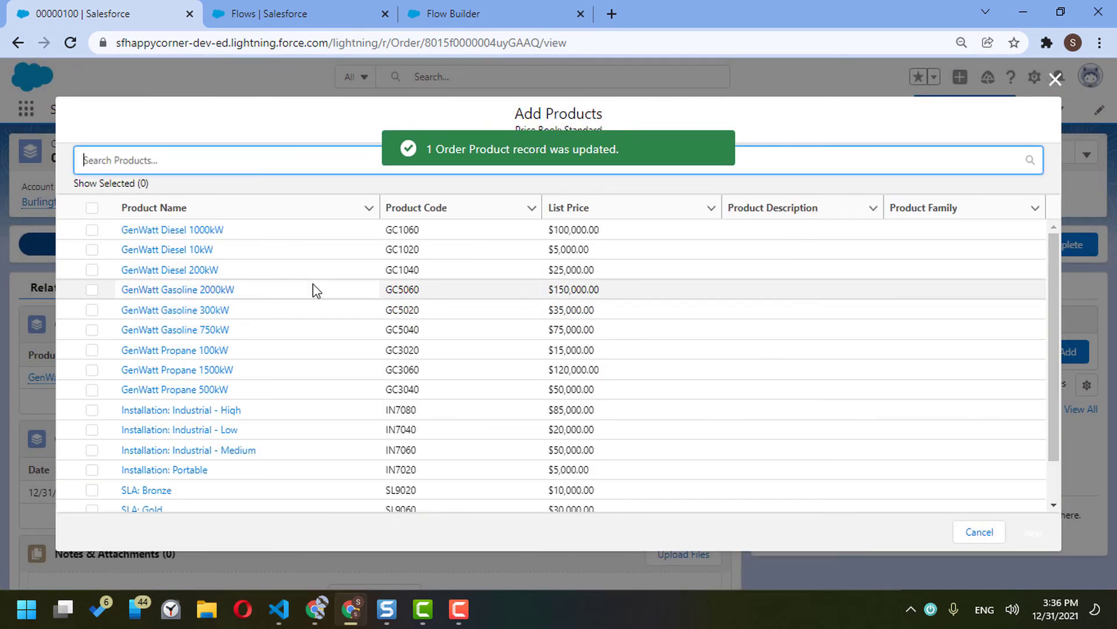
left_click(92, 230)
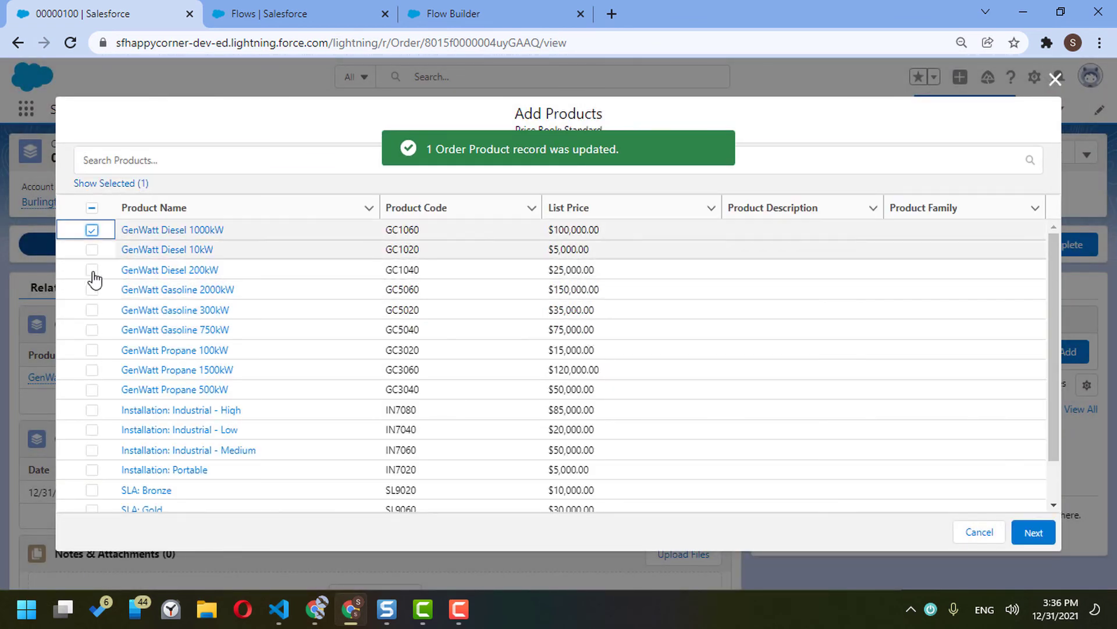
left_click(92, 349)
left_click(92, 470)
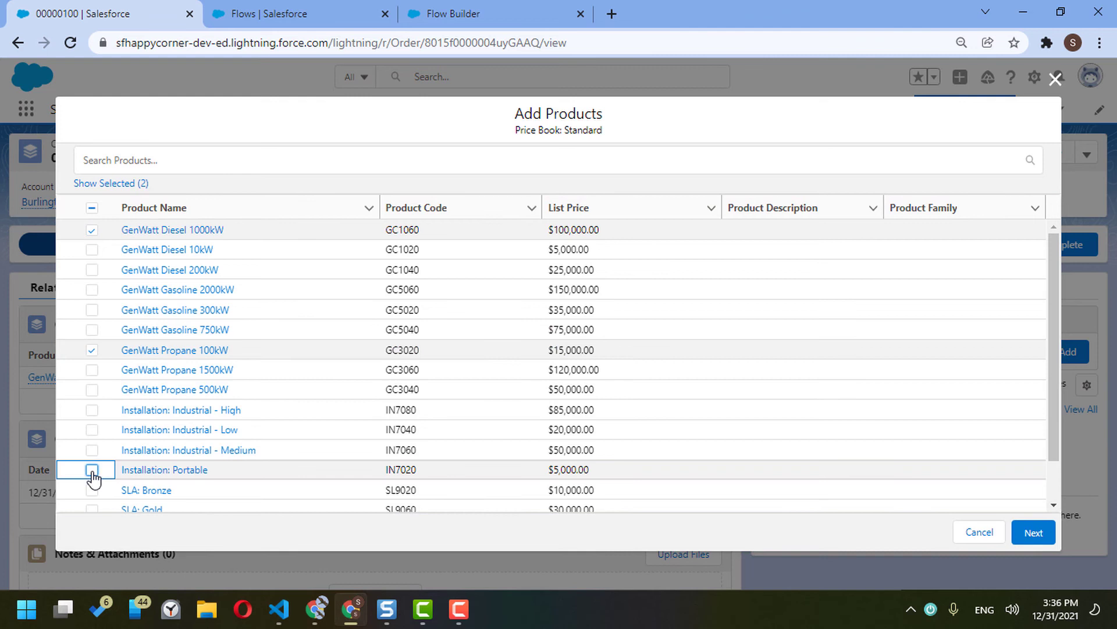
left_click(1033, 532)
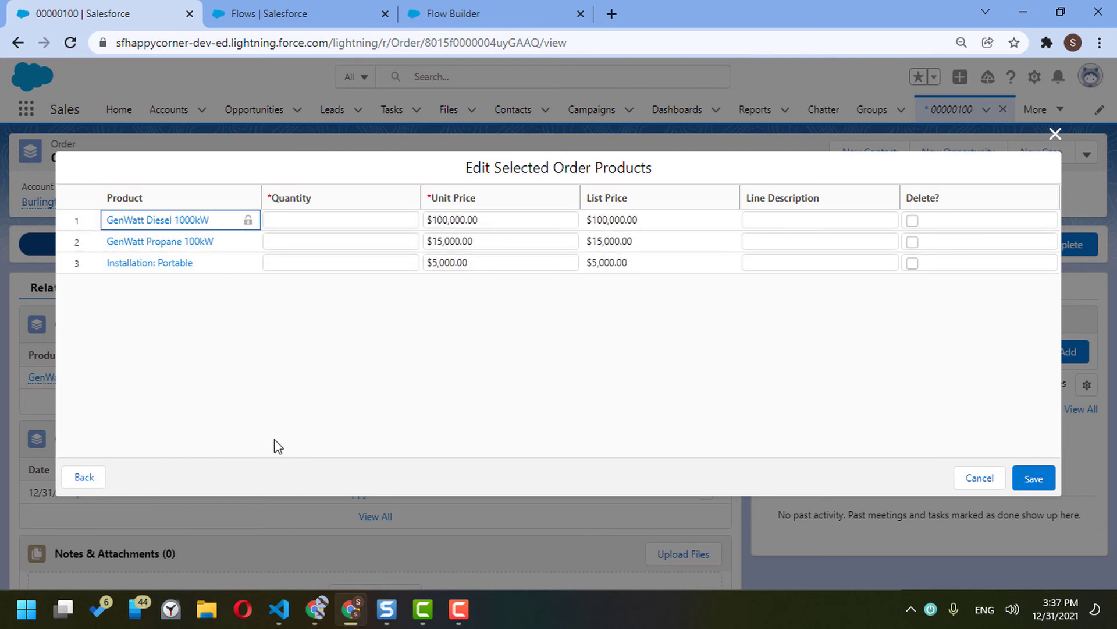
left_click(84, 482)
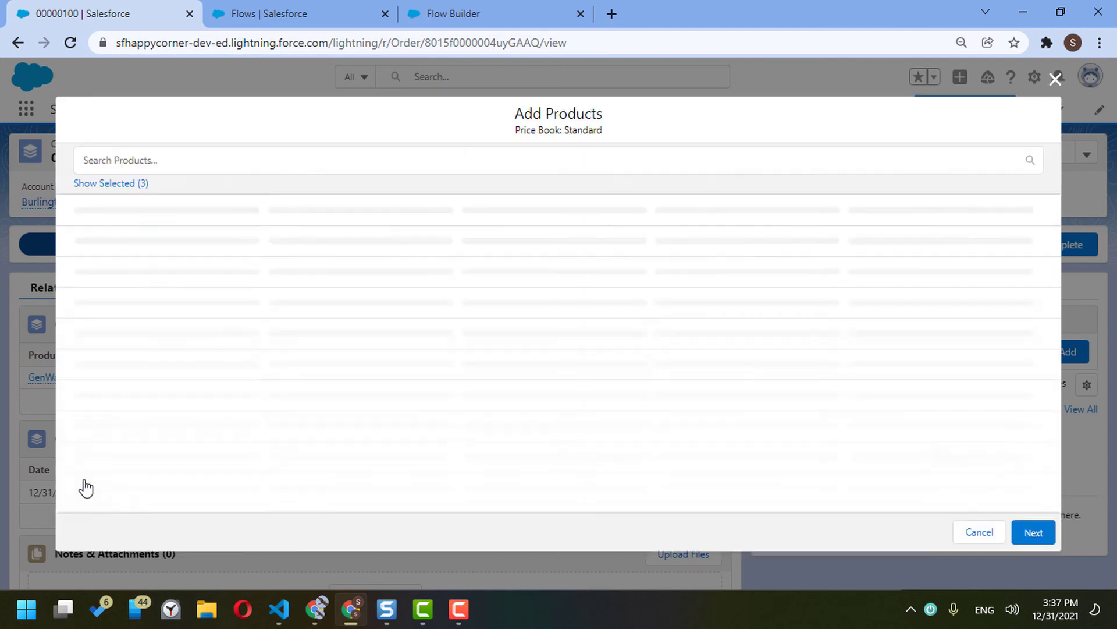
left_click(128, 185)
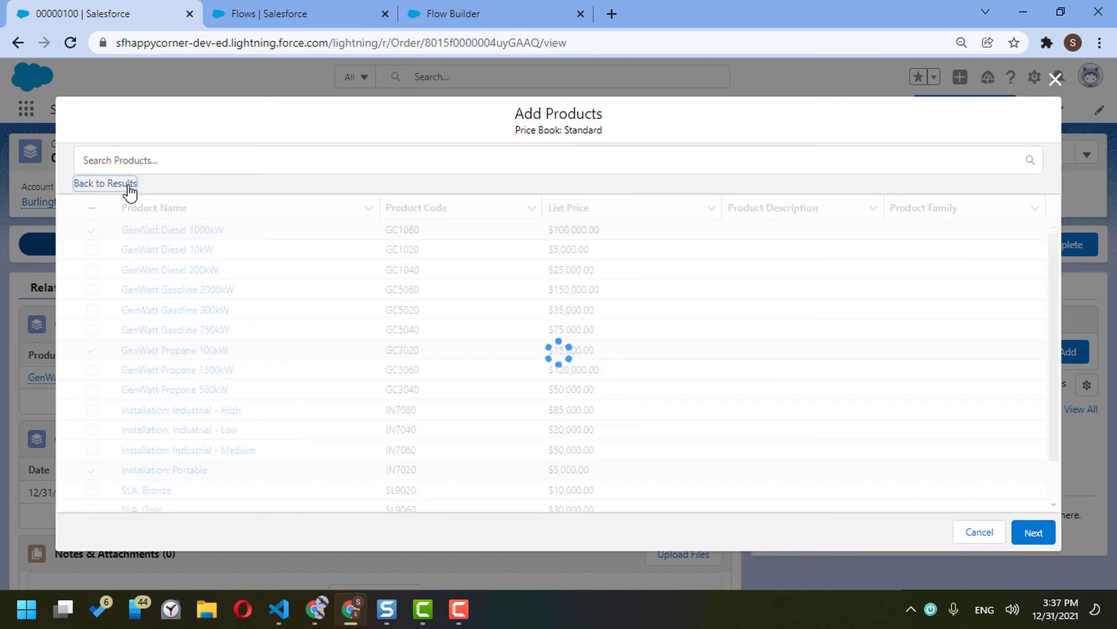
left_click(92, 249)
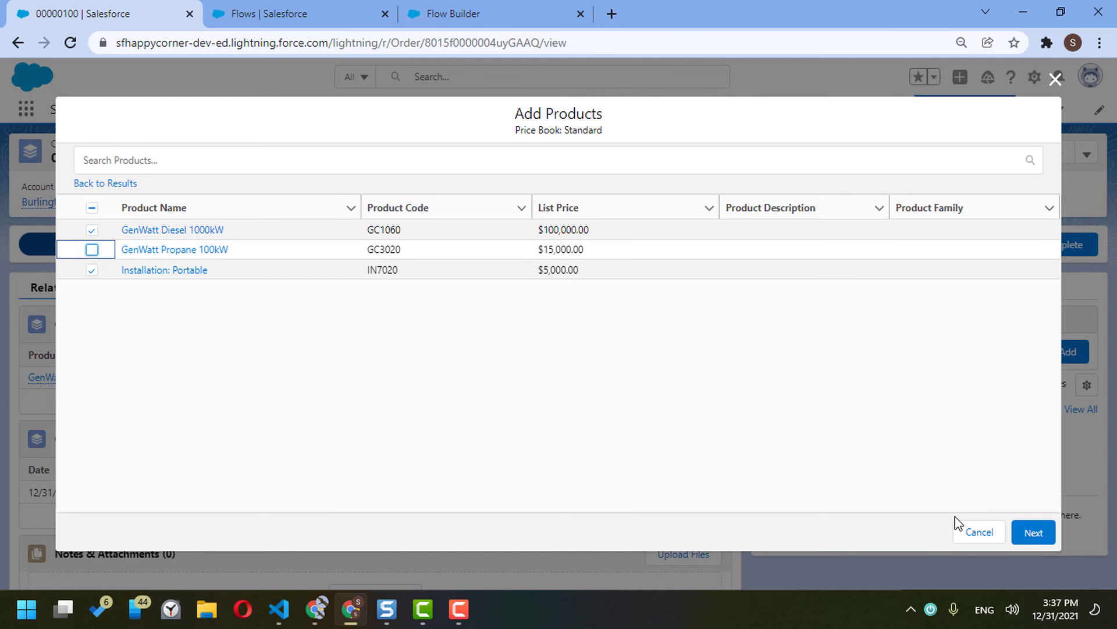
left_click(1028, 530)
Step: Save the new products with quantities 12 and 21, then edit all order products
left_click(1032, 480)
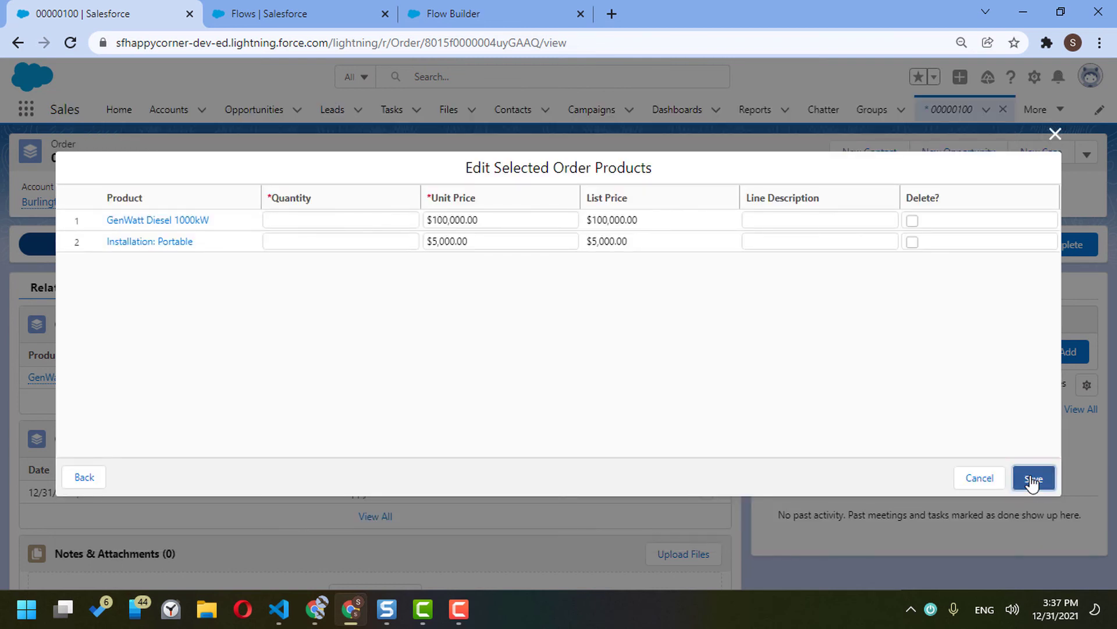
left_click(315, 225)
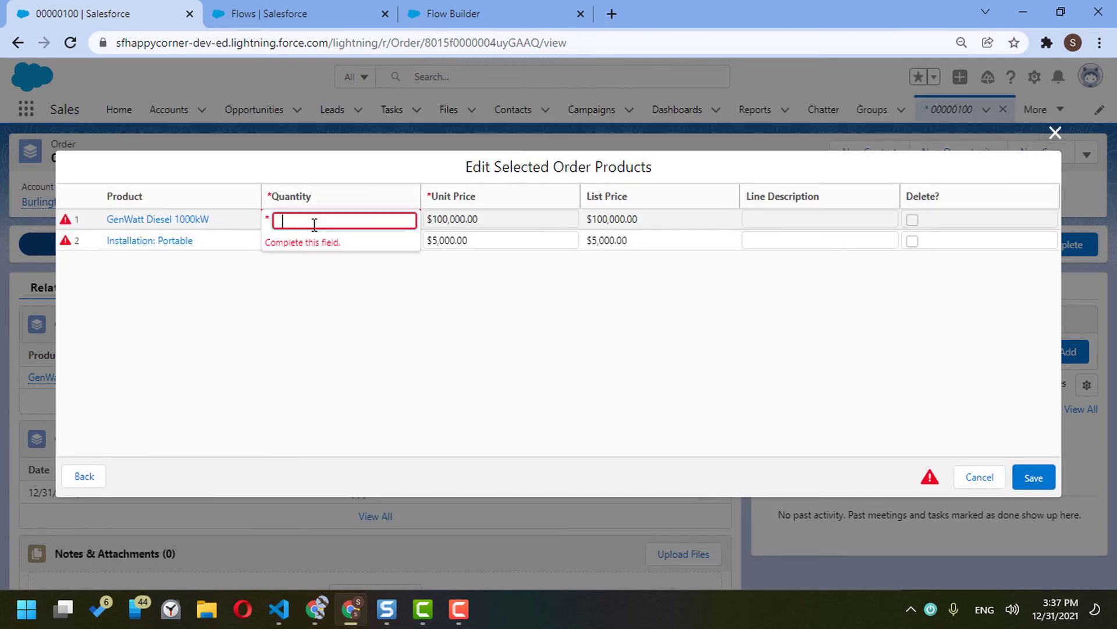
type("12")
key("Return")
key("Return")
type("21")
key("Return")
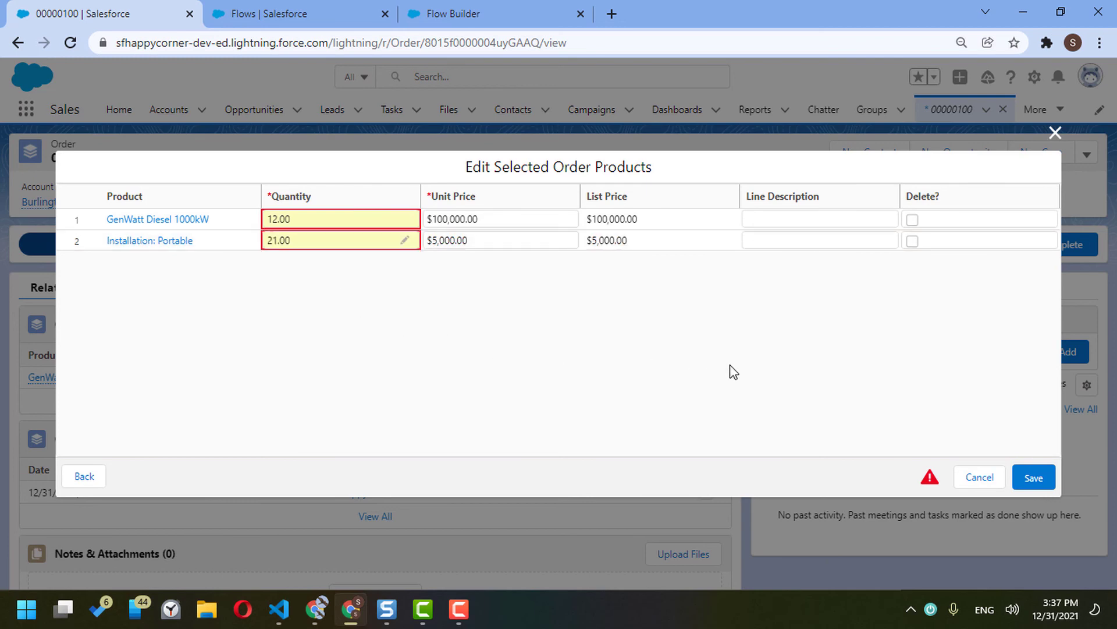
left_click(1033, 477)
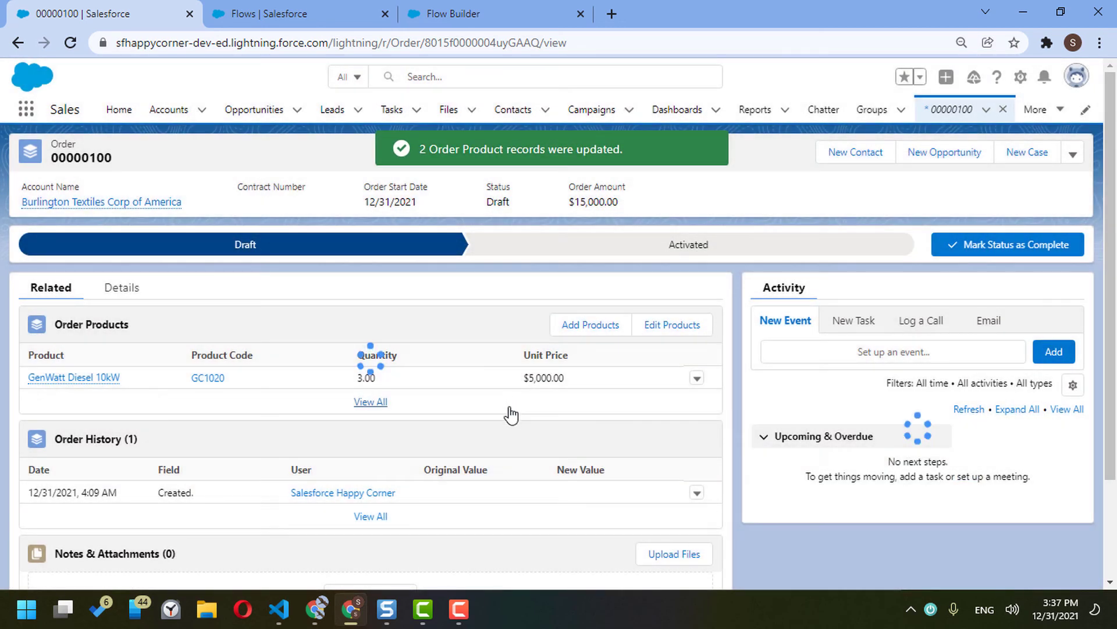
left_click(659, 326)
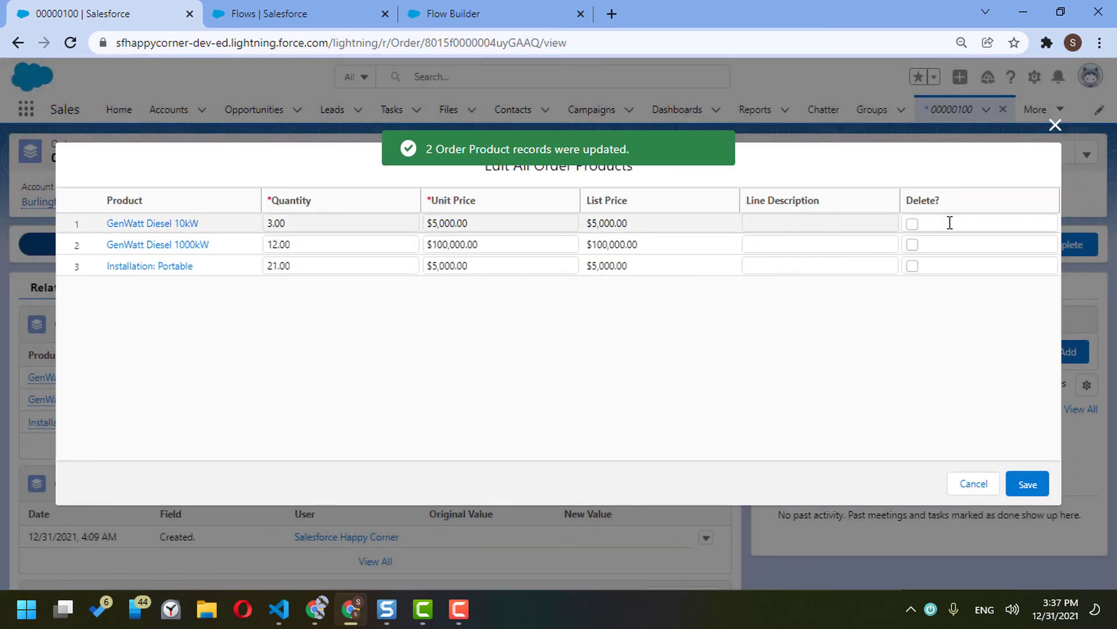